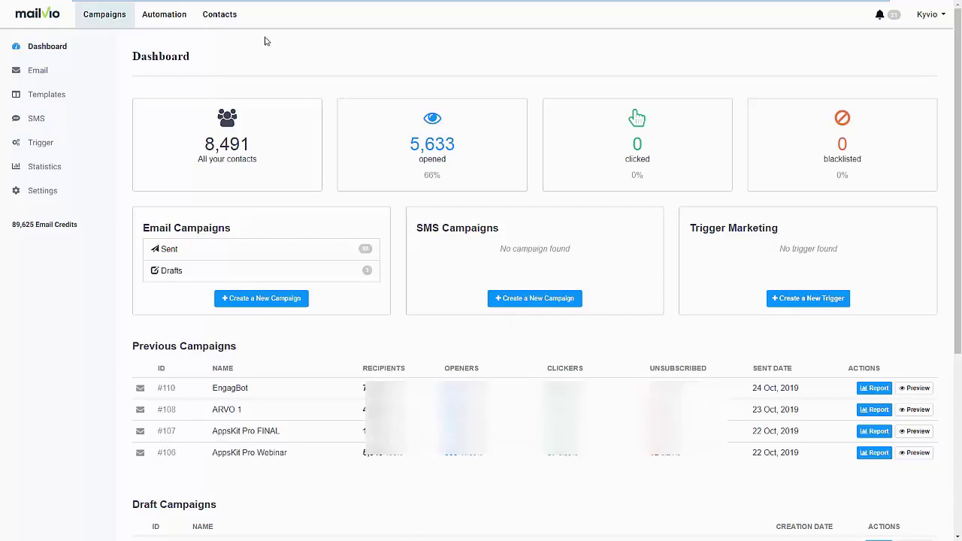
Create an empty contact list named Live Demo
{"action": "left_click", "coordinate": [241, 25]}
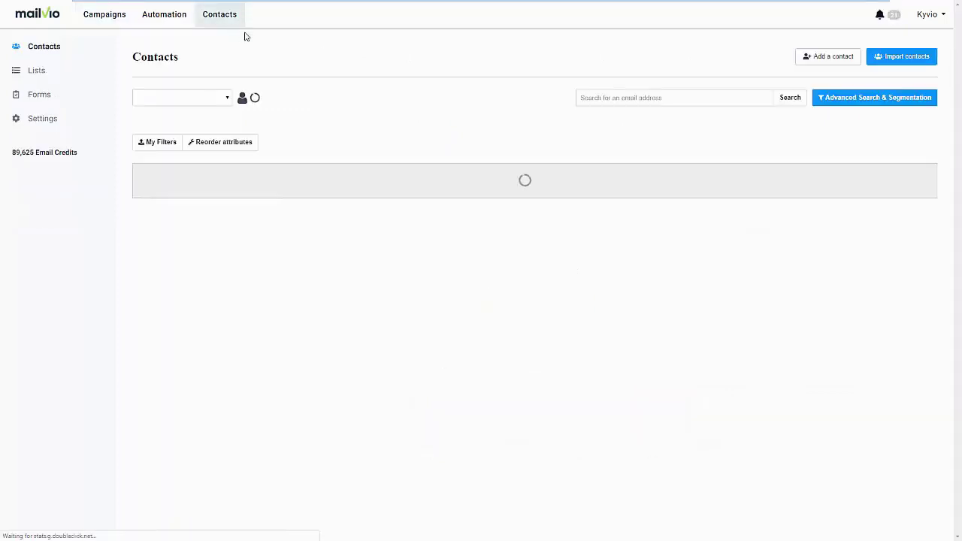
{"action": "left_click", "coordinate": [70, 77]}
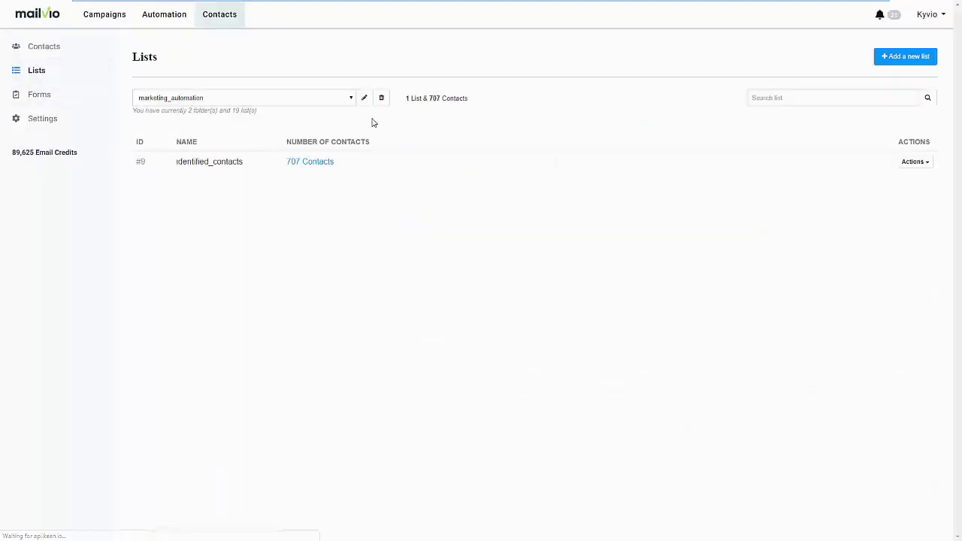
{"action": "left_click", "coordinate": [350, 100]}
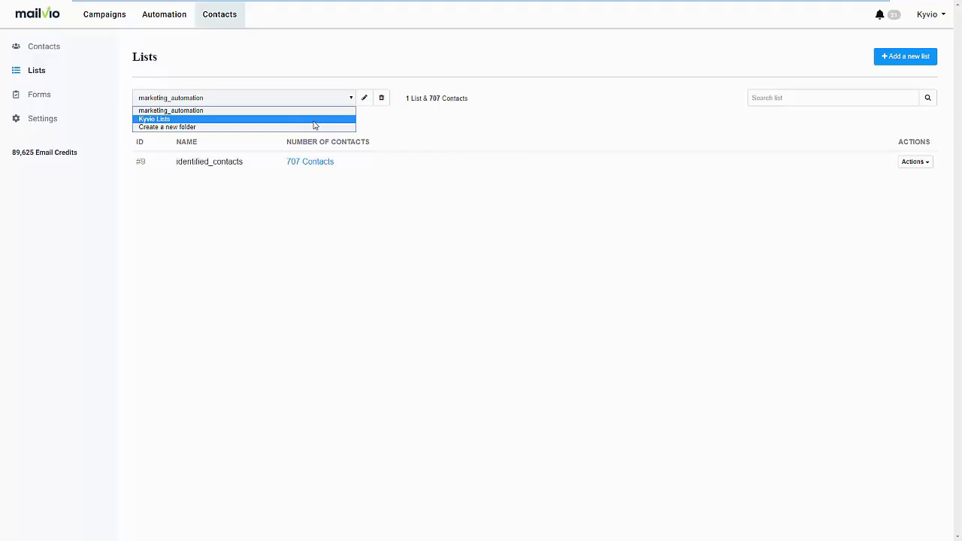
{"action": "left_click", "coordinate": [387, 127]}
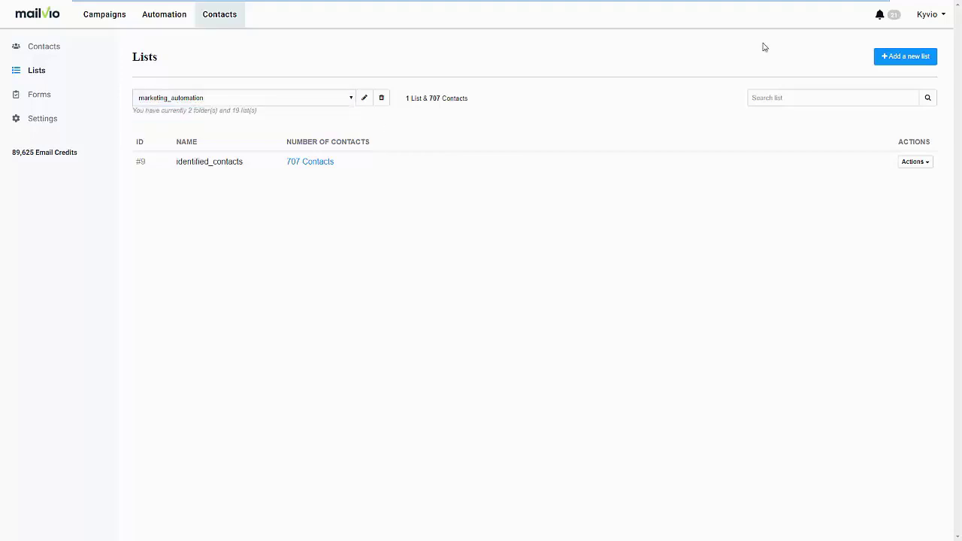
{"action": "left_click", "coordinate": [890, 60]}
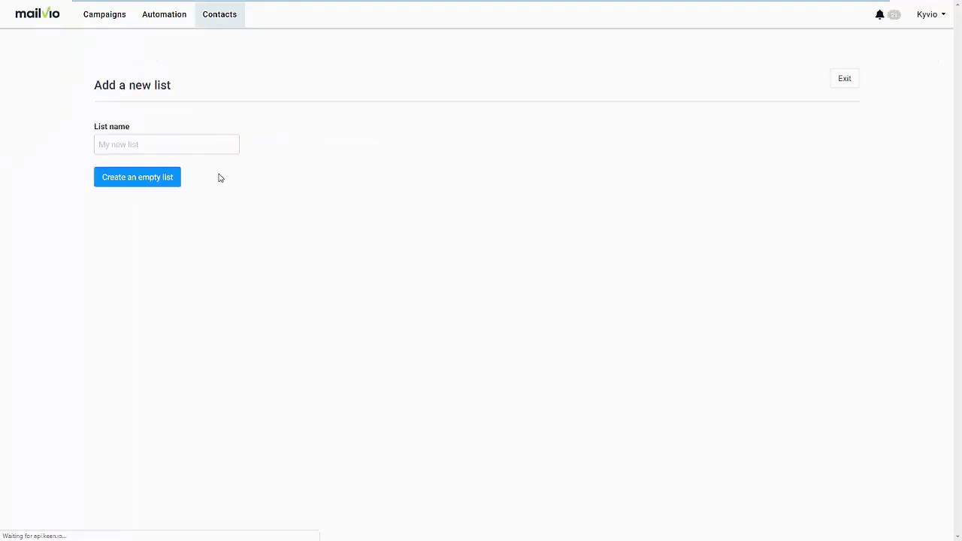
{"action": "left_click", "coordinate": [213, 152]}
{"action": "type", "text": "Live Demo"}
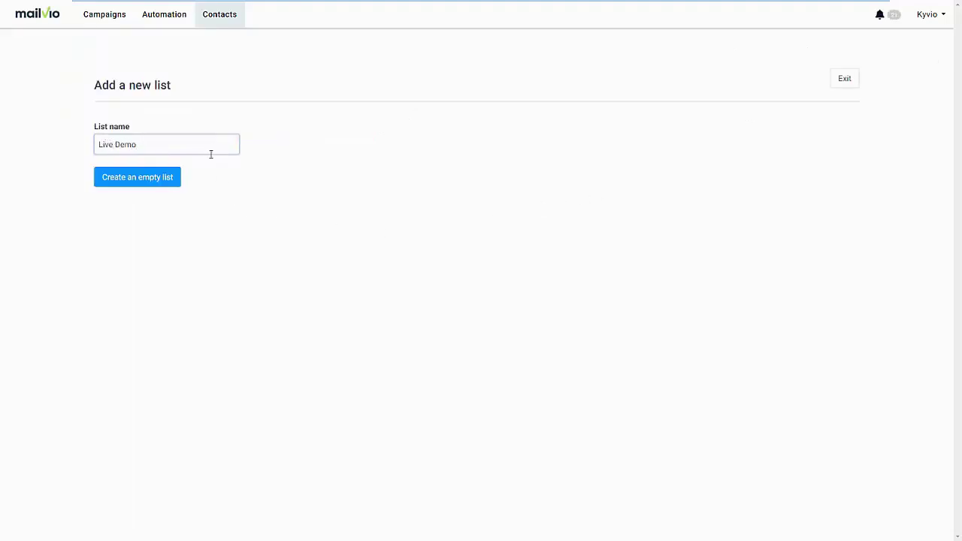
{"action": "left_click", "coordinate": [151, 182]}
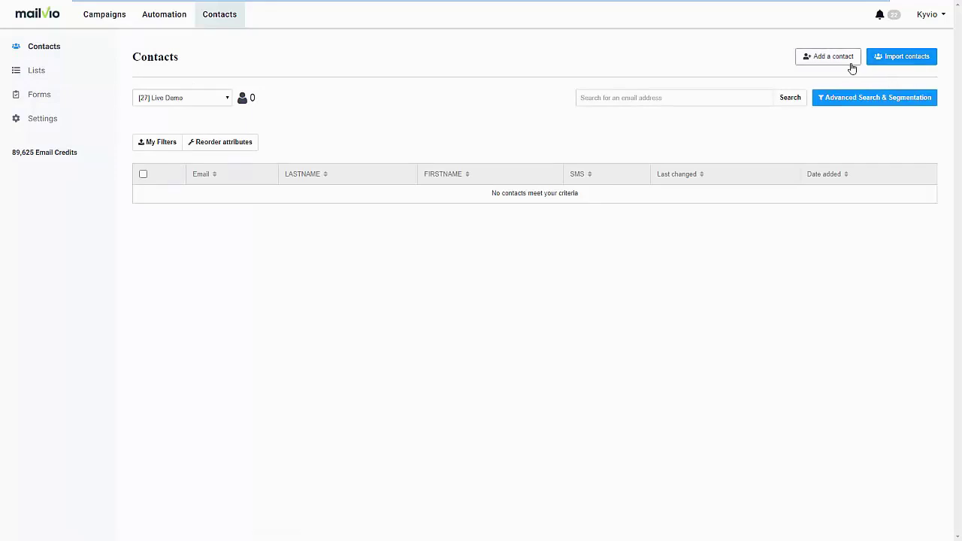
Review the contact import options, the full contact list and the available subscription and unsubscription forms
{"action": "left_click", "coordinate": [897, 60]}
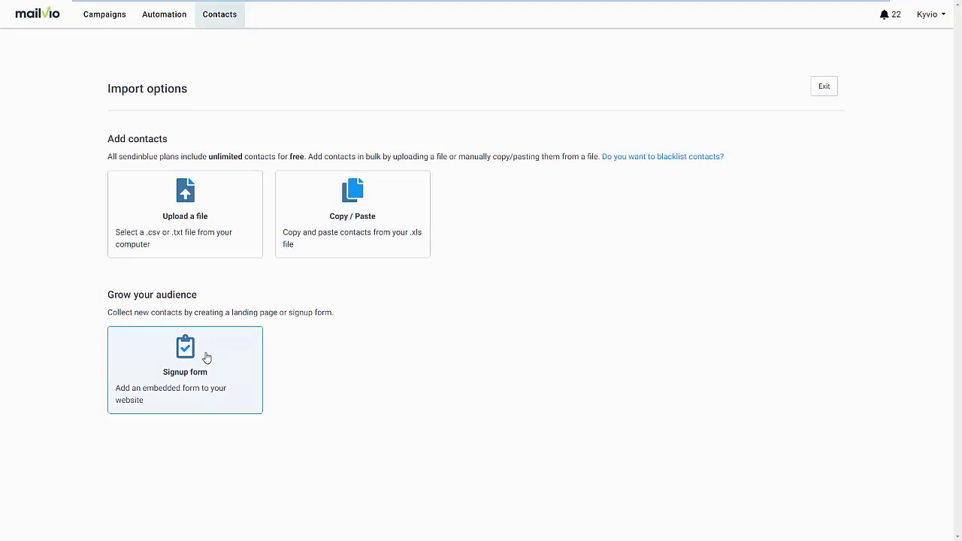
{"action": "left_click", "coordinate": [220, 21]}
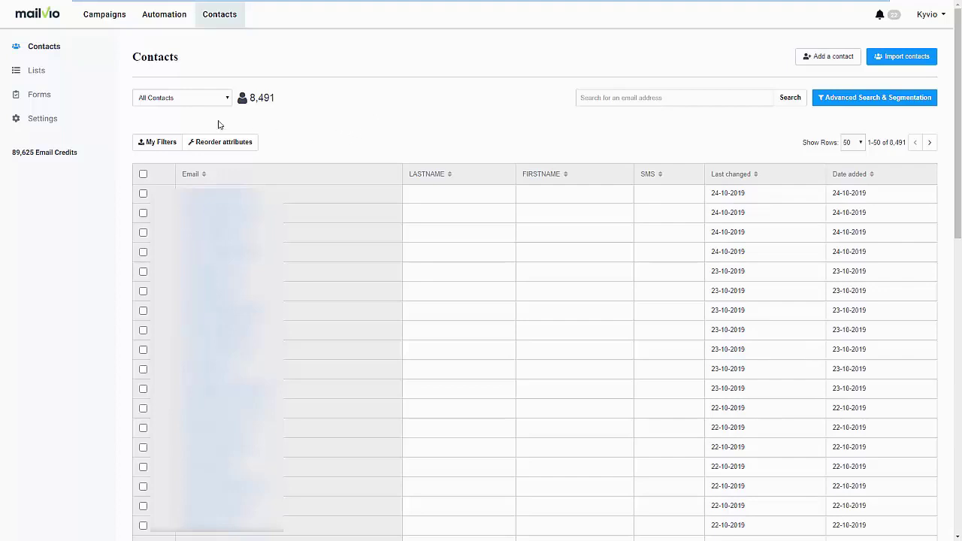
{"action": "left_click", "coordinate": [77, 96]}
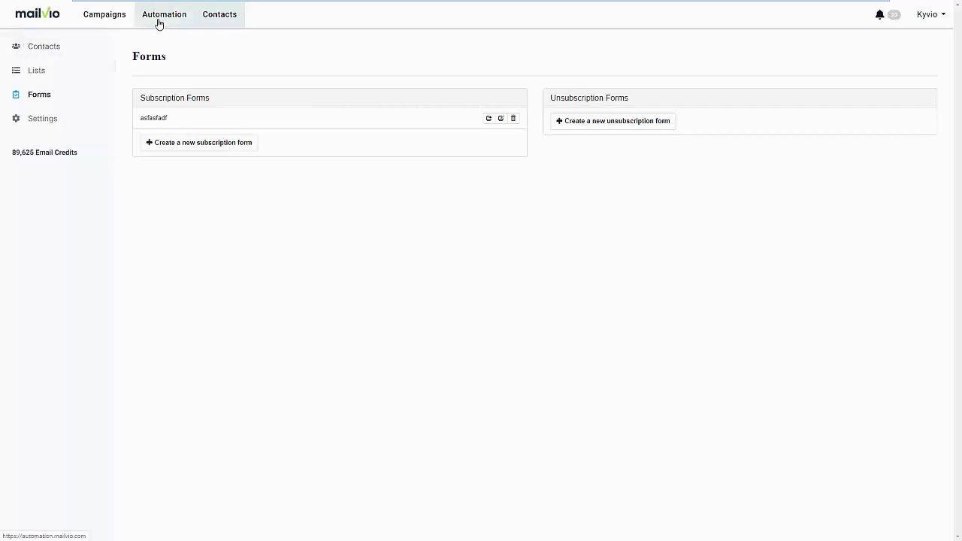
Create an automation workflow from the Page Visit type and proceed to its setup
{"action": "left_click", "coordinate": [159, 22]}
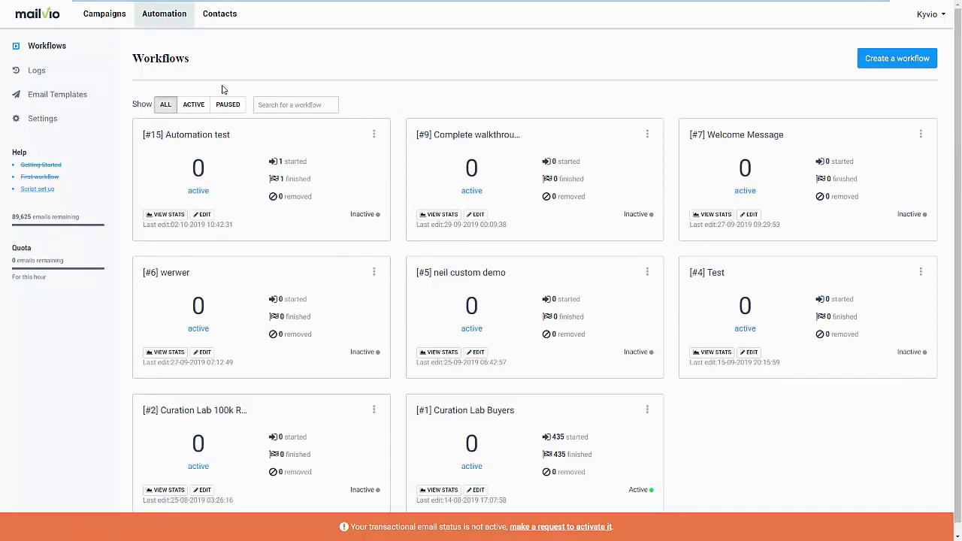
{"action": "left_click", "coordinate": [874, 60]}
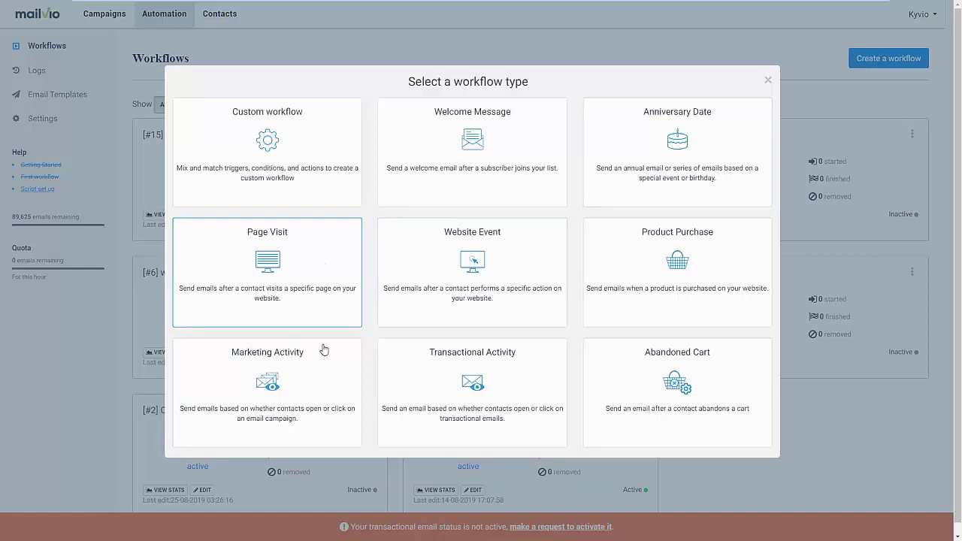
{"action": "left_click", "coordinate": [291, 308]}
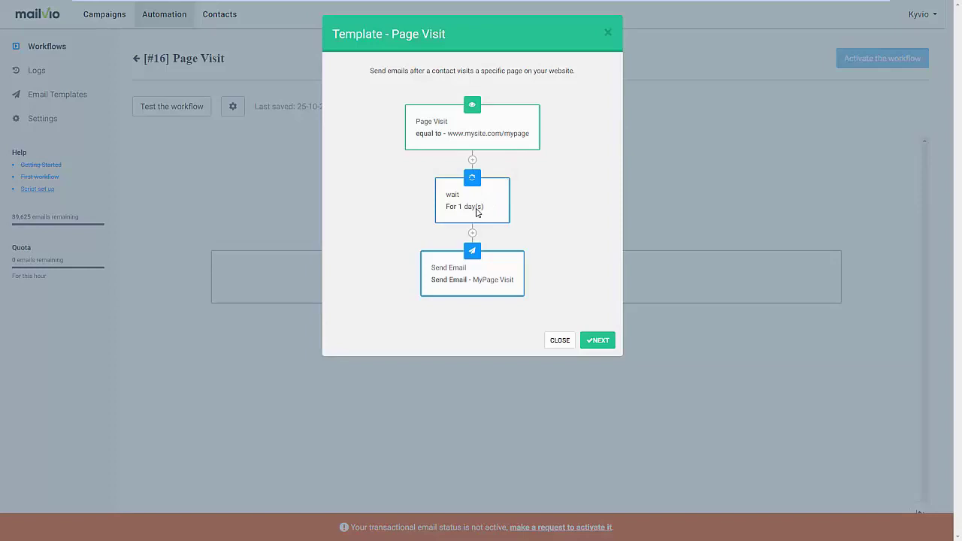
{"action": "left_click", "coordinate": [605, 346]}
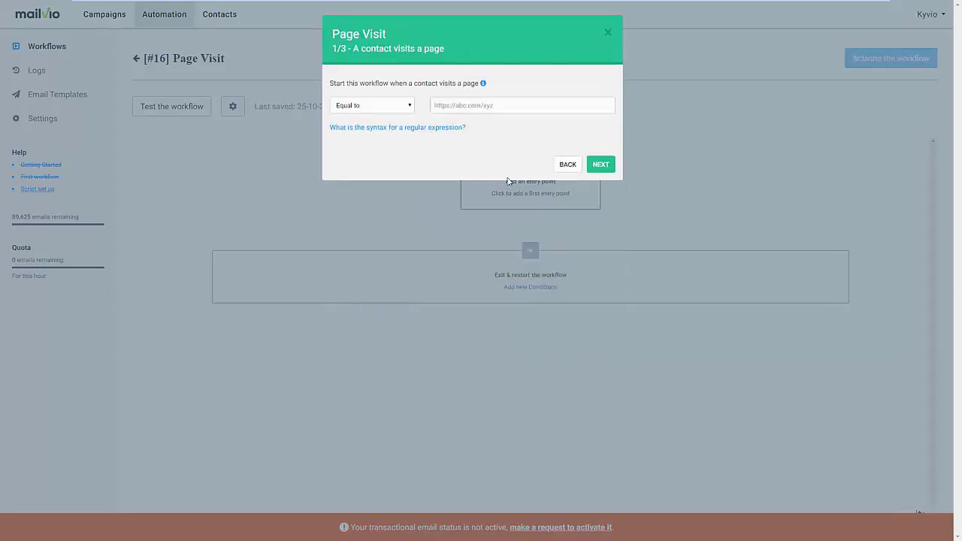
{"action": "left_click", "coordinate": [474, 105]}
{"action": "type", "text": "https://mailvio.com"}
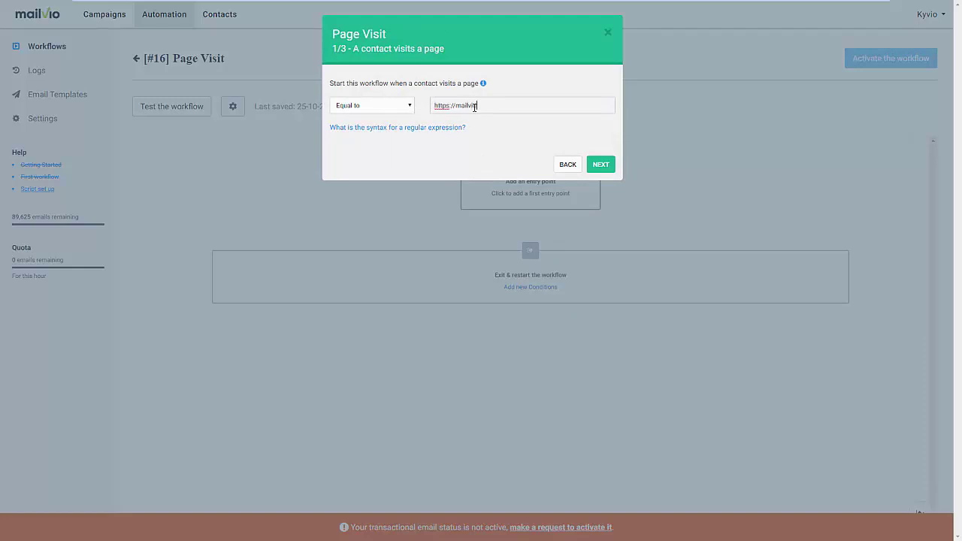
{"action": "left_click", "coordinate": [605, 166]}
Set the workflow's delay to 2 hours and continue to the email settings
{"action": "left_click", "coordinate": [350, 121]}
{"action": "type", "text": "1"}
{"action": "type", "text": "2"}
{"action": "left_click", "coordinate": [428, 122]}
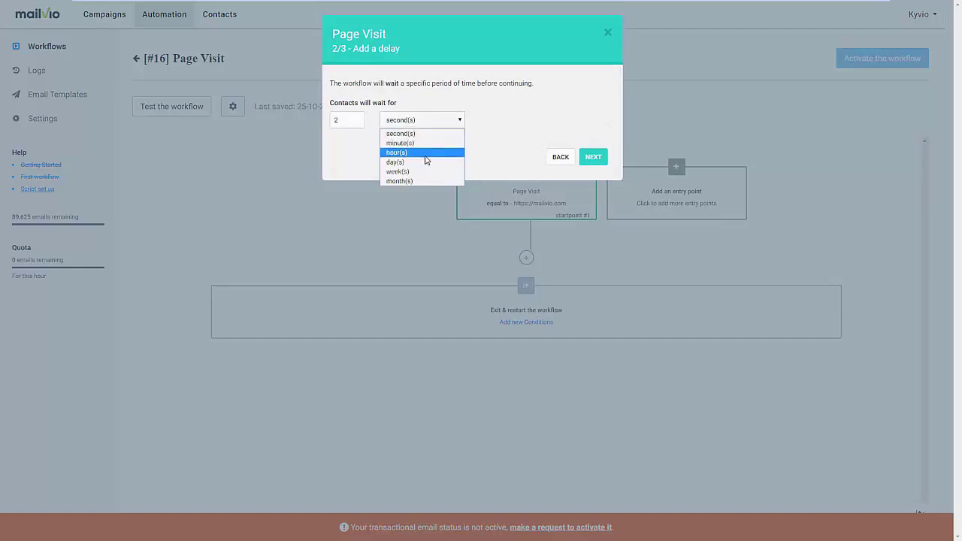
{"action": "left_click", "coordinate": [426, 154]}
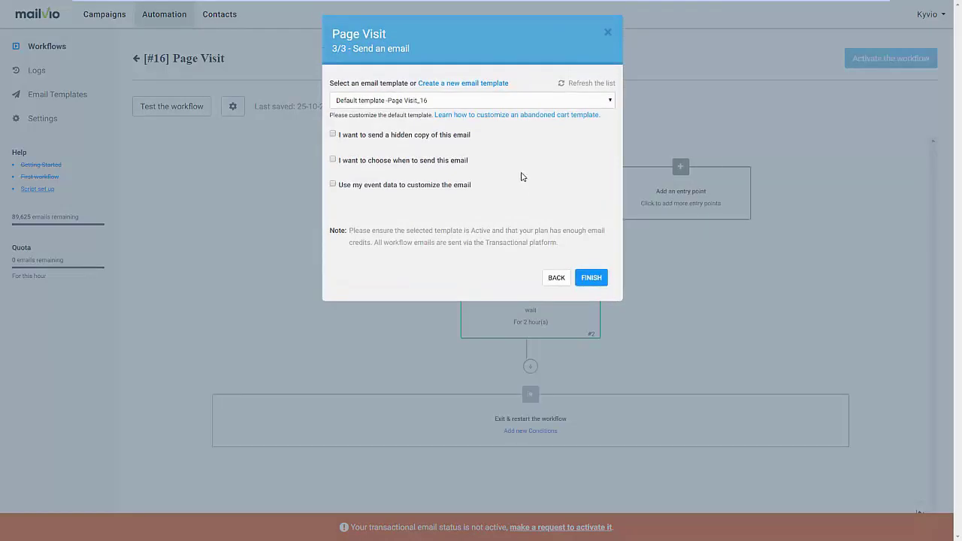
Check the email template choices and try the options for choosing the sending time and using event data
{"action": "left_click", "coordinate": [396, 100]}
{"action": "left_click", "coordinate": [399, 103]}
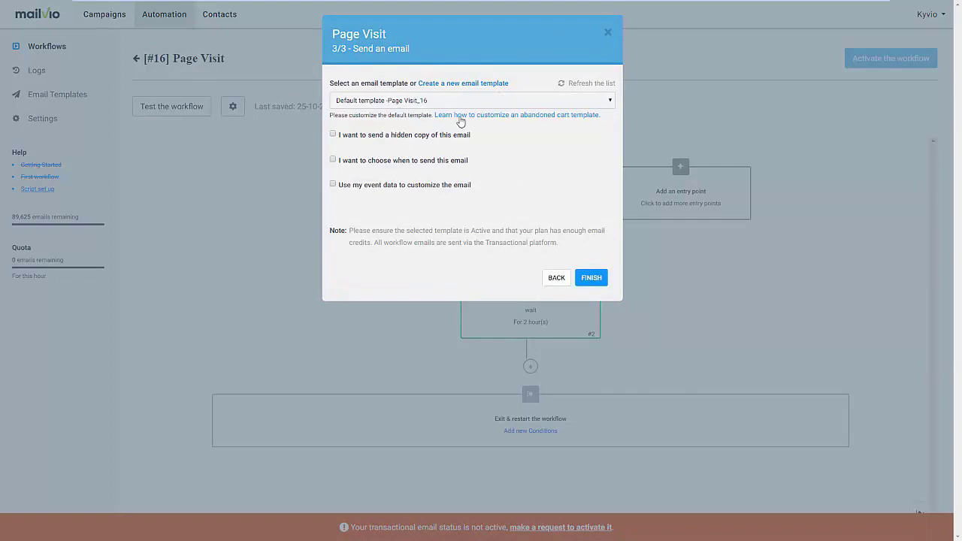
{"action": "left_click", "coordinate": [332, 160]}
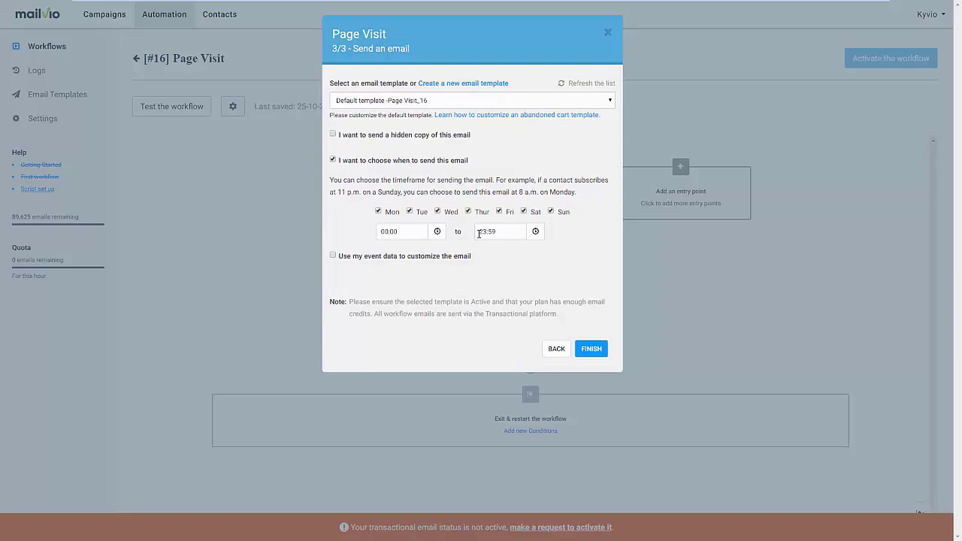
{"action": "left_click", "coordinate": [333, 256]}
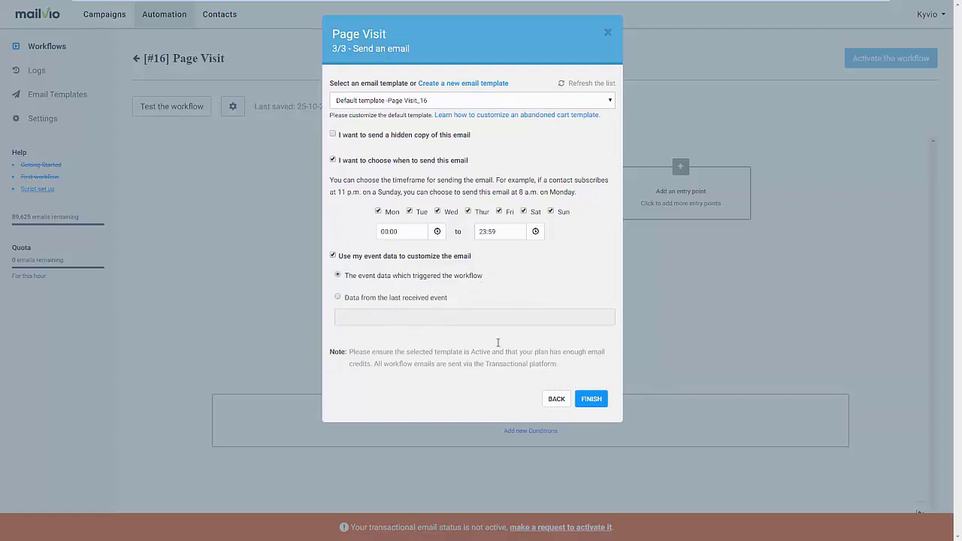
{"action": "left_click", "coordinate": [332, 256]}
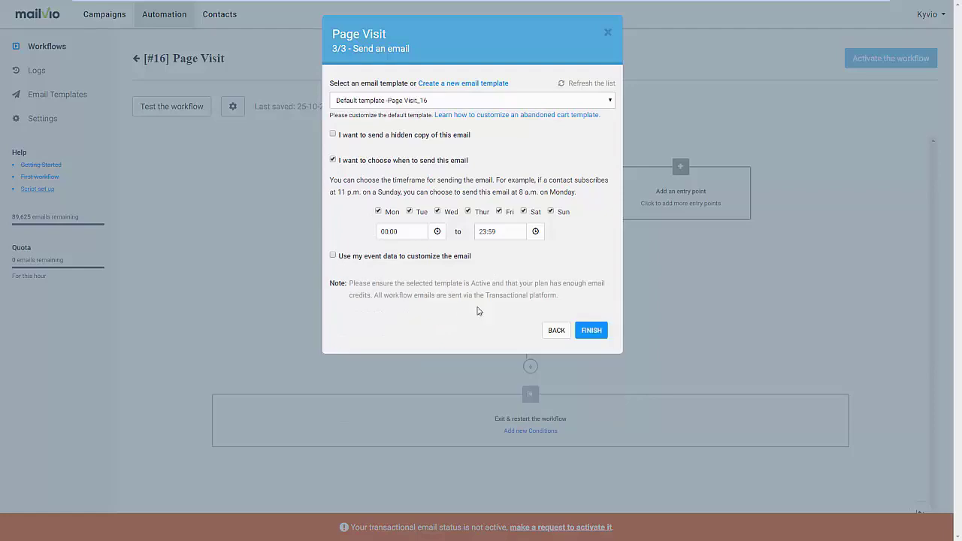
{"action": "left_click", "coordinate": [333, 159]}
Finish the Page Visit setup with the default Page Visit_16 email template
{"action": "left_click", "coordinate": [591, 260]}
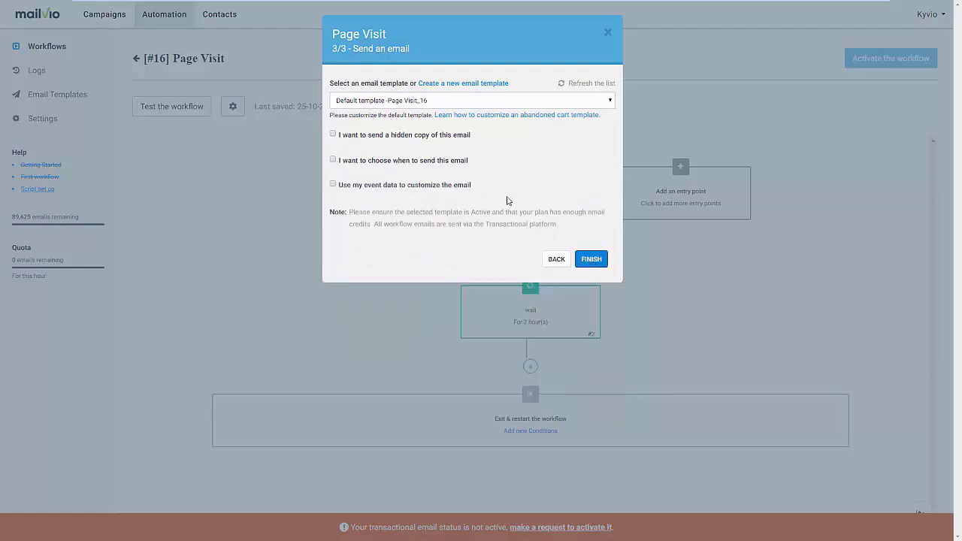
{"action": "scroll", "coordinate": [604, 282], "scroll_direction": "down", "scroll_amount": 1}
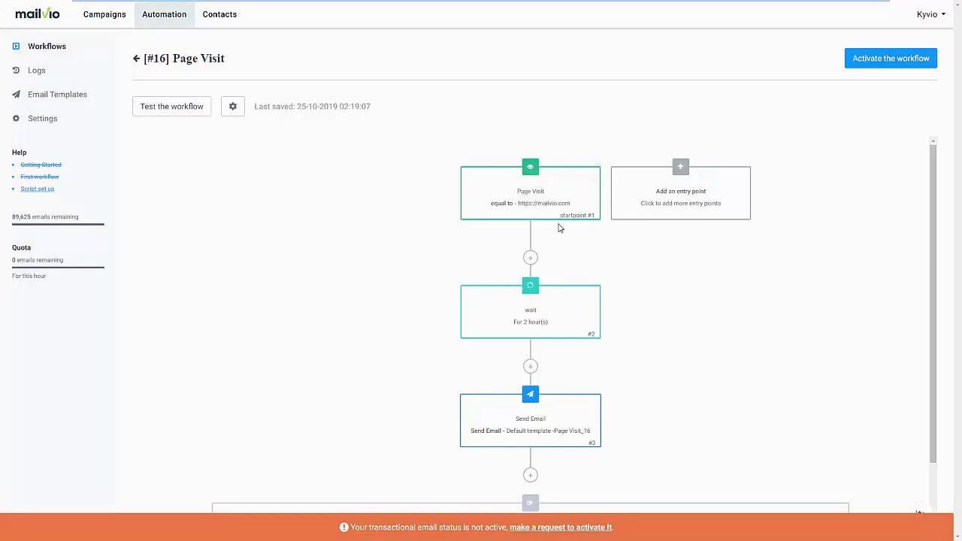
Insert an If/Else condition after the wait step, based on email marketing activity: opened All Campaigns at any time
{"action": "scroll", "coordinate": [560, 233], "scroll_direction": "down", "scroll_amount": 1}
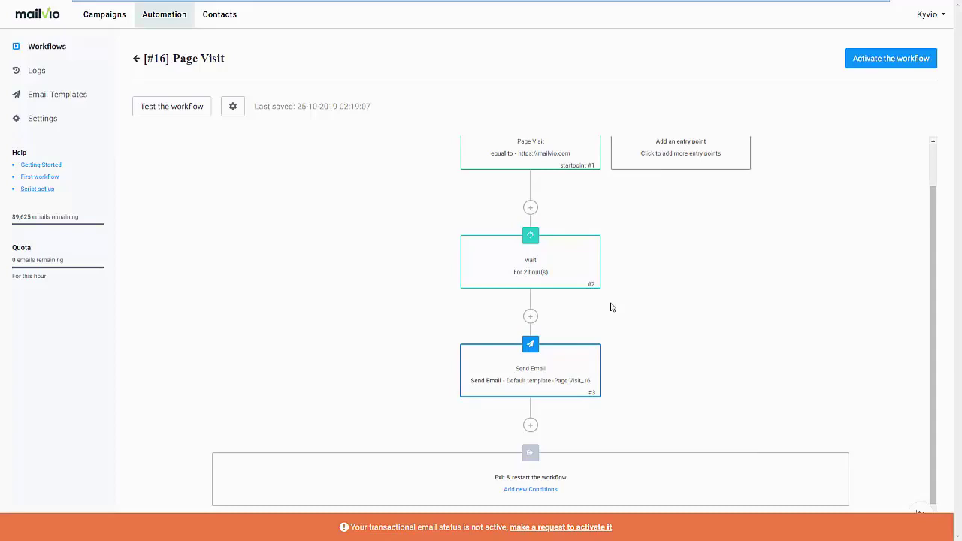
{"action": "left_click", "coordinate": [530, 318]}
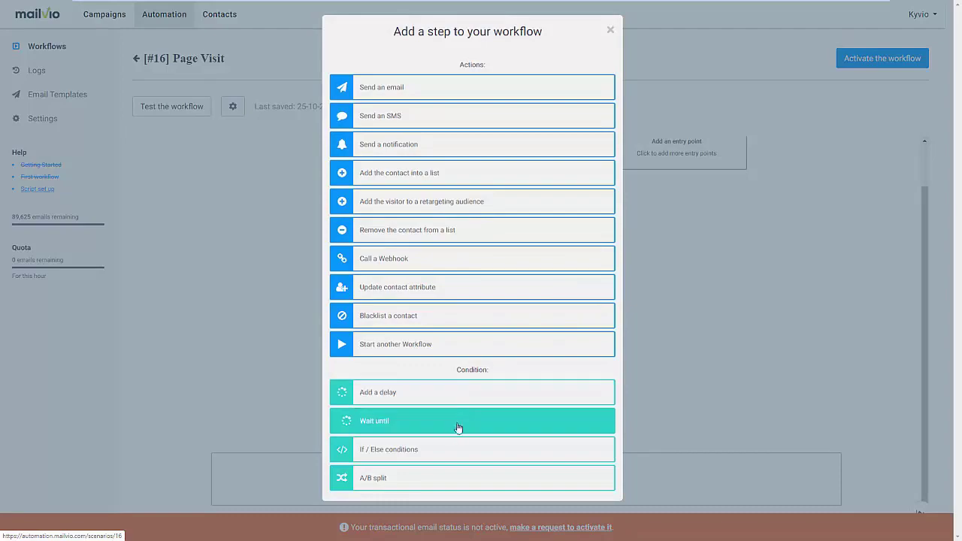
{"action": "left_click", "coordinate": [452, 451]}
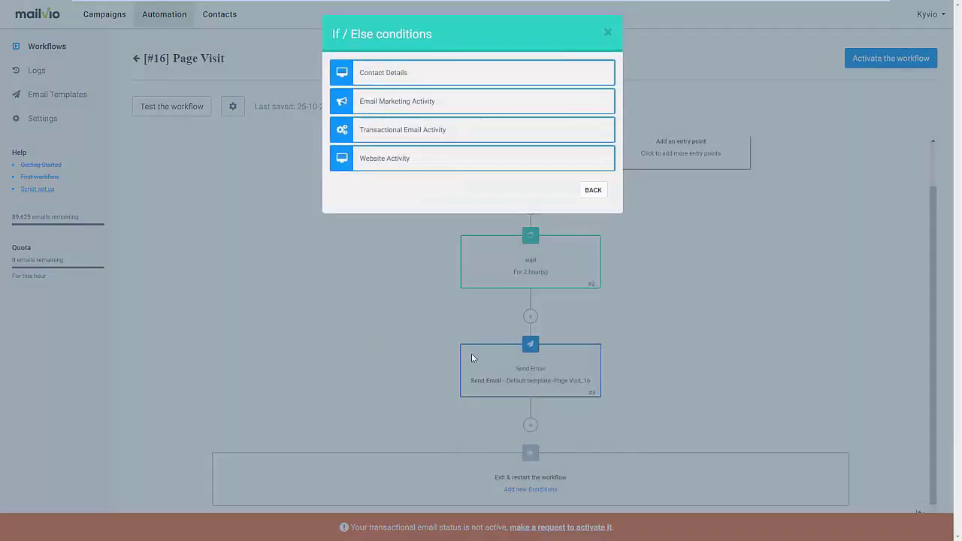
{"action": "left_click", "coordinate": [419, 103]}
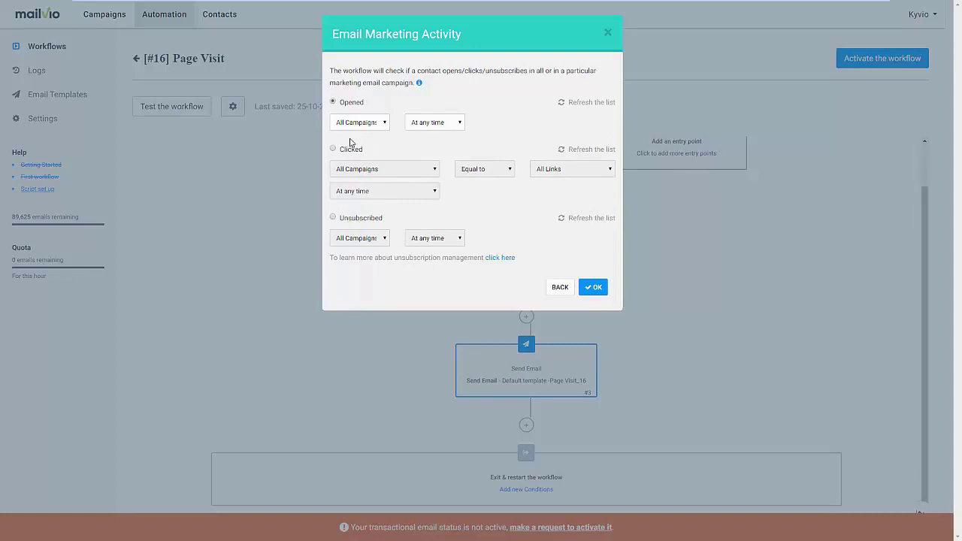
{"action": "left_click", "coordinate": [418, 127]}
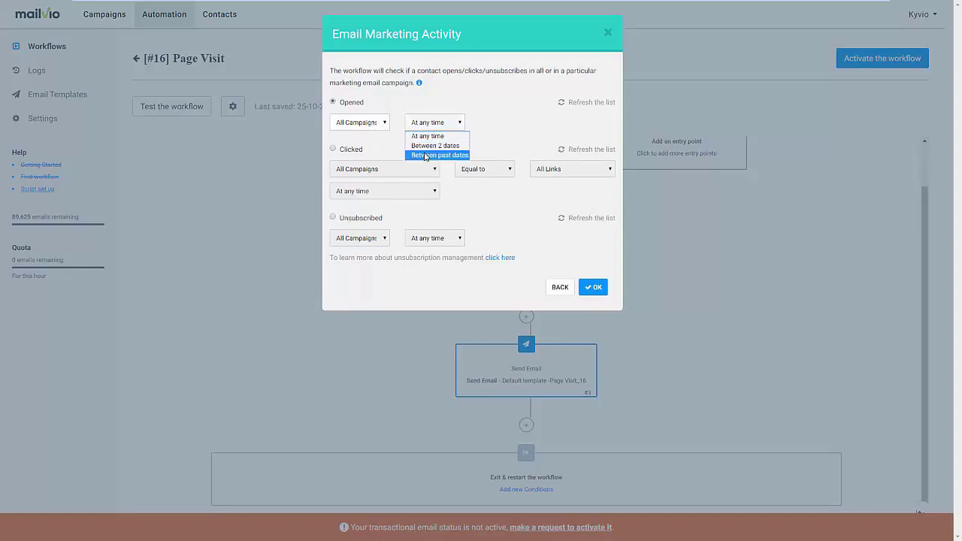
{"action": "left_click", "coordinate": [371, 125]}
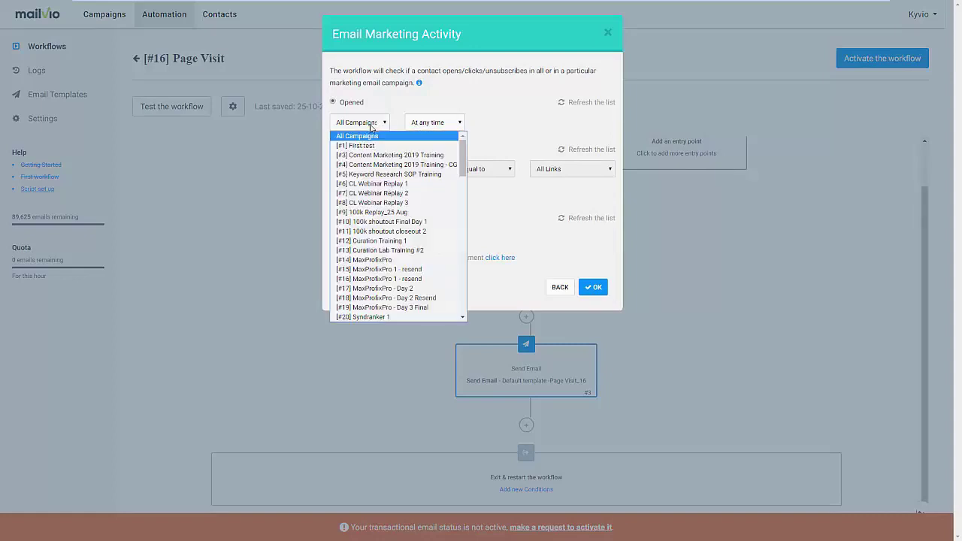
{"action": "left_click", "coordinate": [446, 107]}
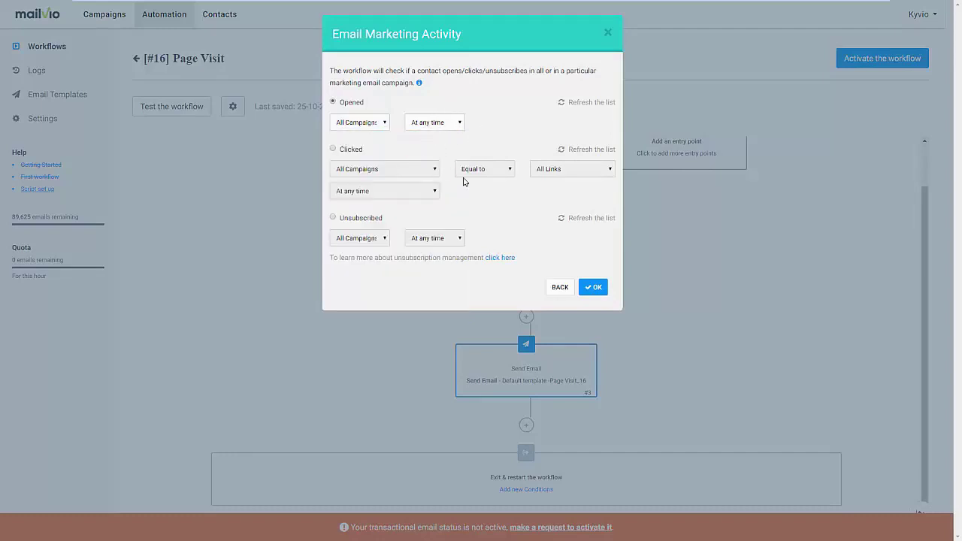
{"action": "left_click", "coordinate": [591, 288]}
Look at the actions and conditions available for the NO branch of the If/Else condition
{"action": "scroll", "coordinate": [554, 337], "scroll_direction": "down", "scroll_amount": 2}
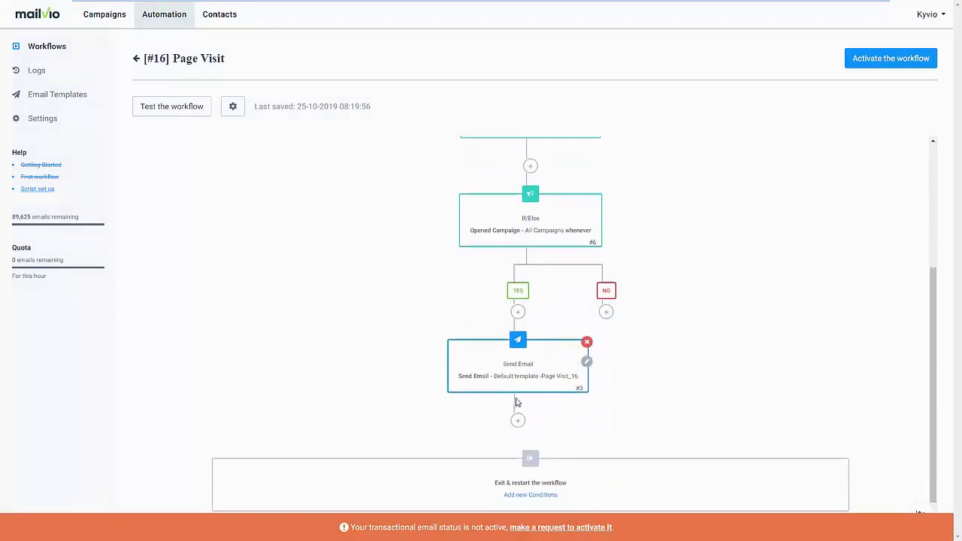
{"action": "left_click", "coordinate": [606, 312]}
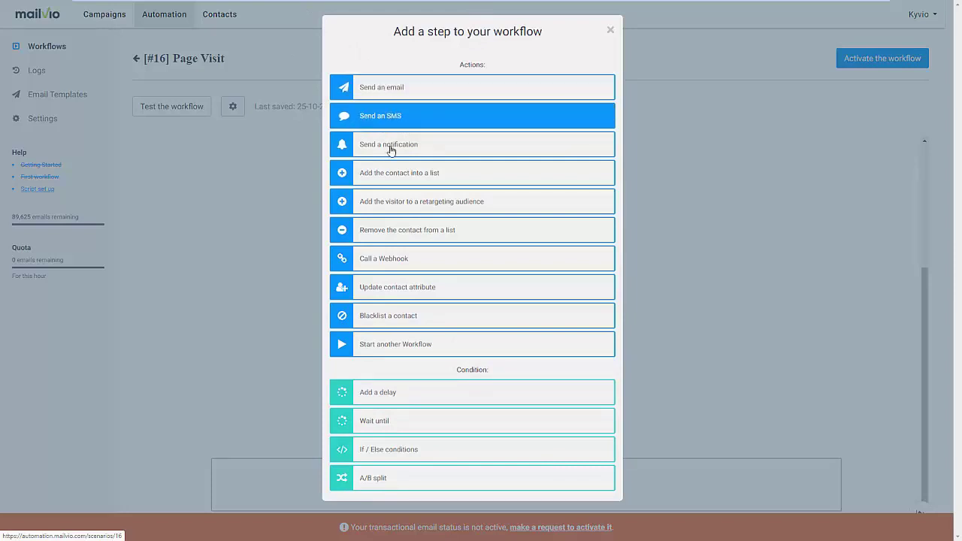
{"action": "left_click", "coordinate": [676, 253]}
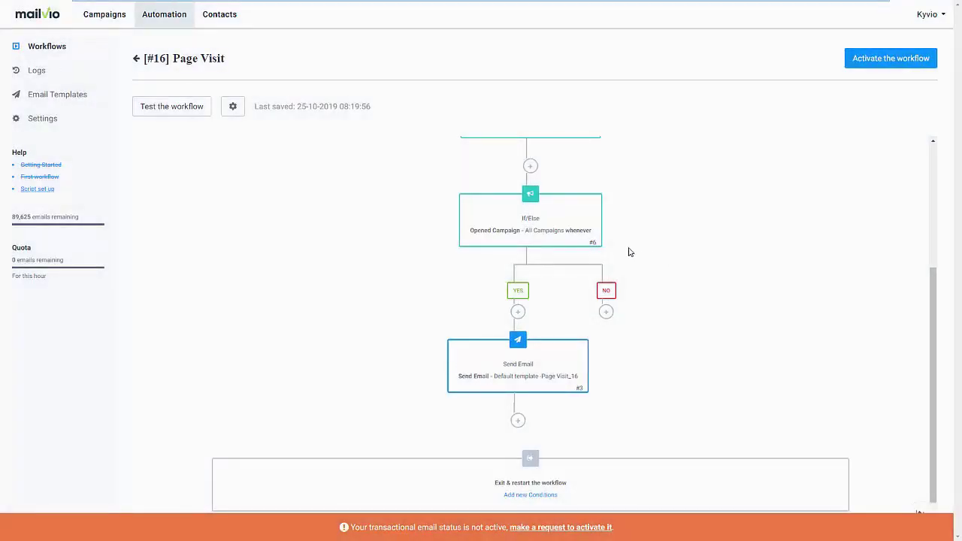
Look at the workflow's additional entry point options, including email marketing activity and website page visits
{"action": "scroll", "coordinate": [629, 252], "scroll_direction": "up", "scroll_amount": 3}
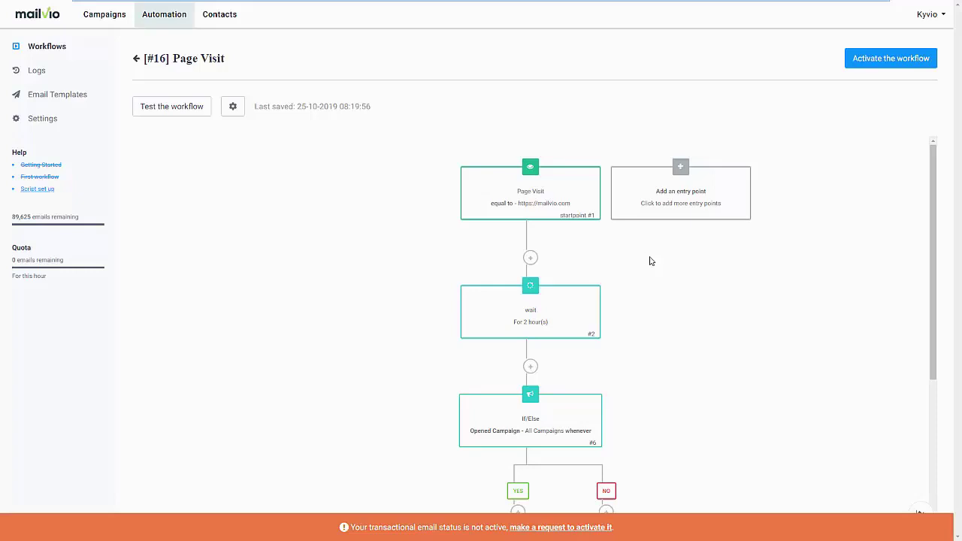
{"action": "left_click", "coordinate": [679, 168]}
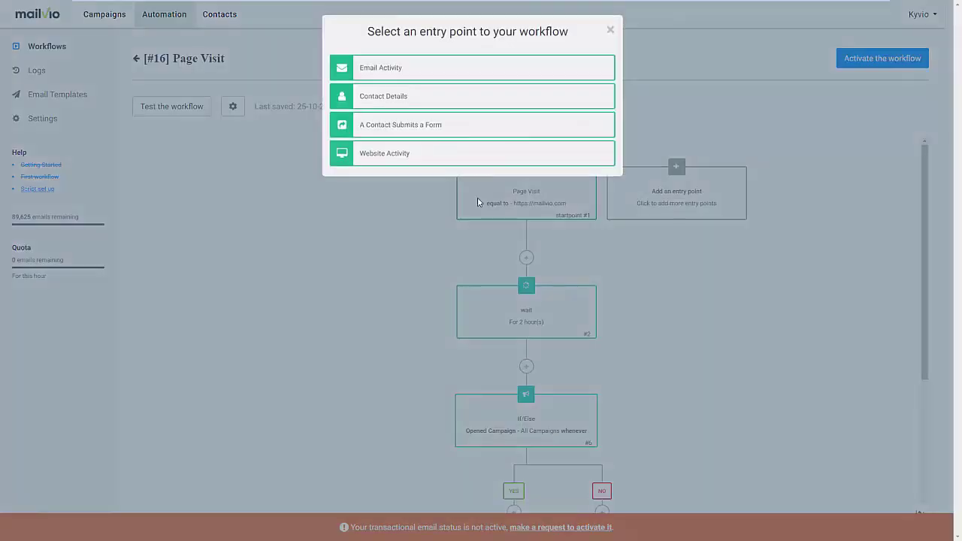
{"action": "left_click", "coordinate": [406, 78]}
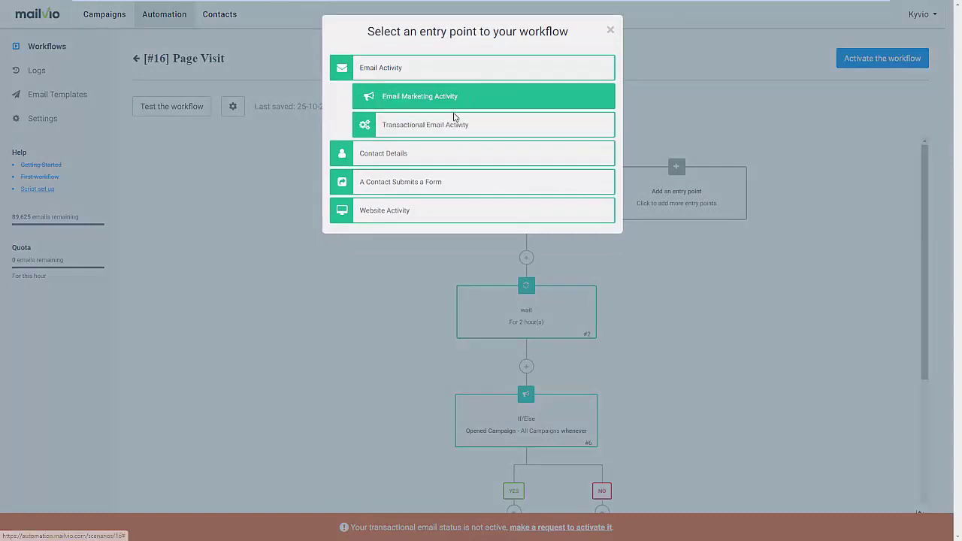
{"action": "left_click", "coordinate": [457, 103]}
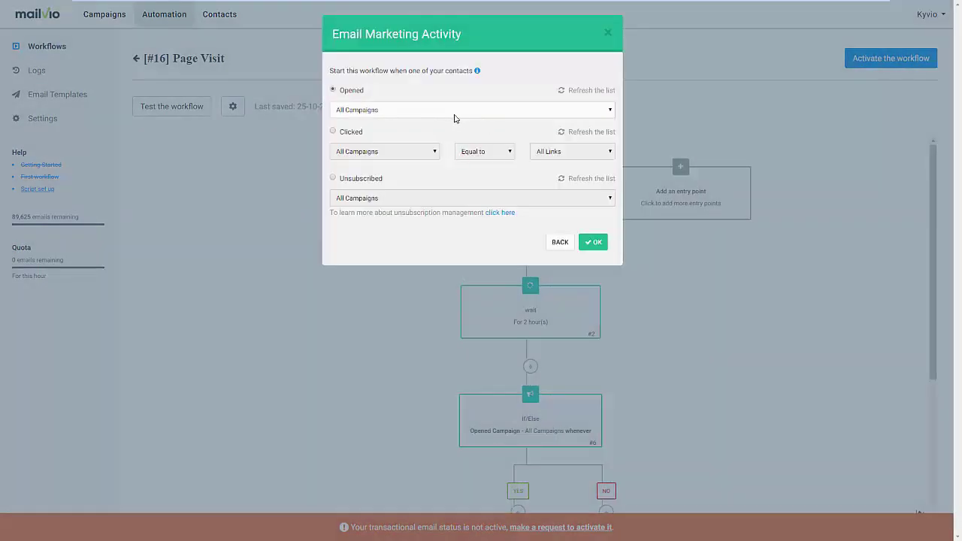
{"action": "left_click", "coordinate": [607, 35]}
{"action": "left_click", "coordinate": [683, 183]}
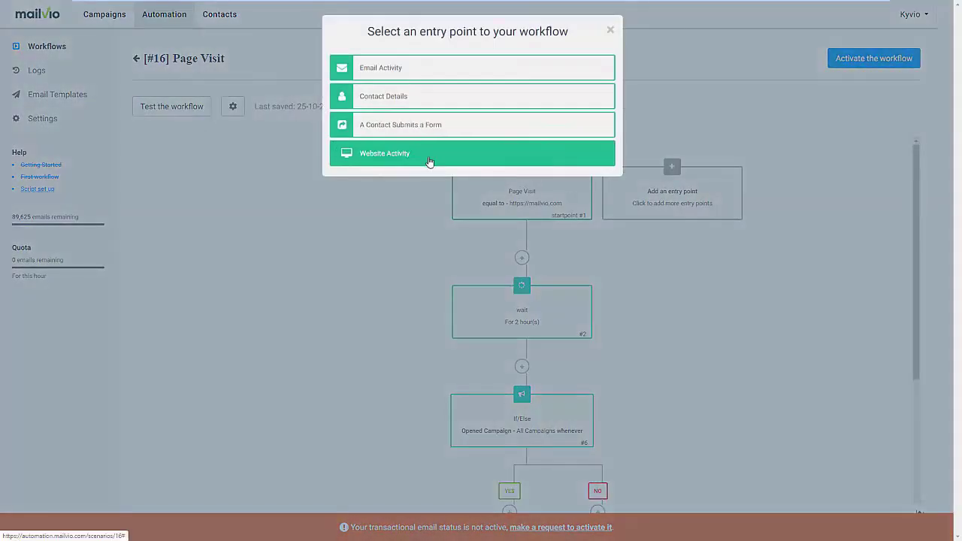
{"action": "left_click", "coordinate": [428, 162]}
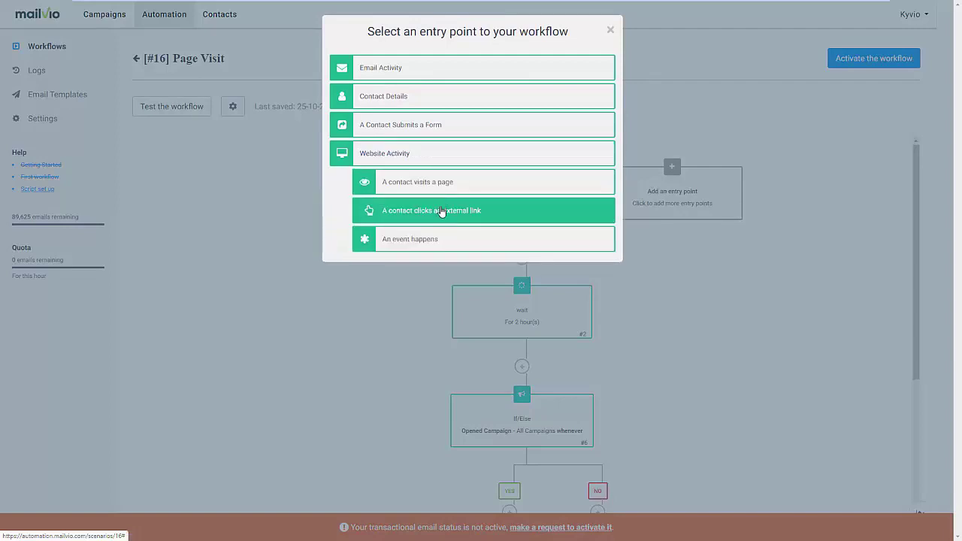
{"action": "left_click", "coordinate": [435, 184]}
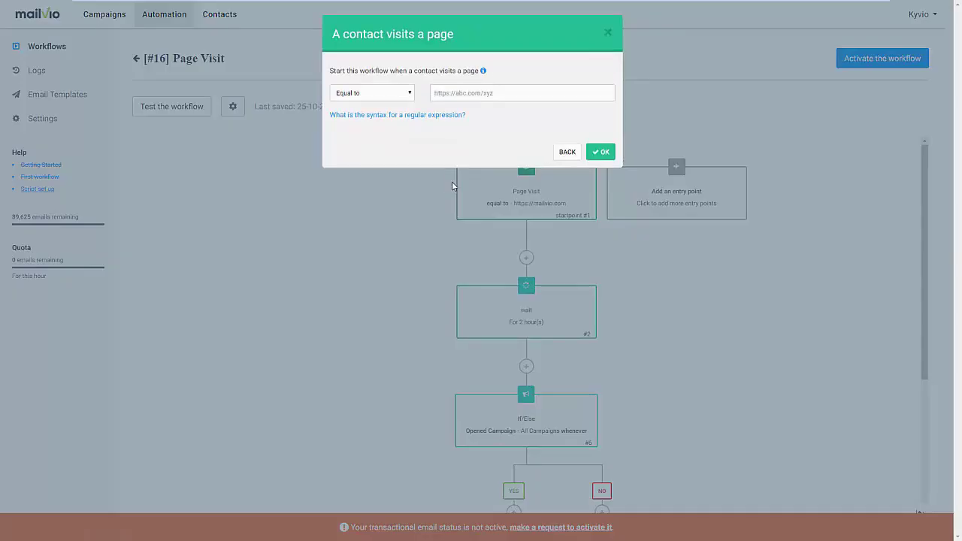
{"action": "left_click", "coordinate": [567, 152]}
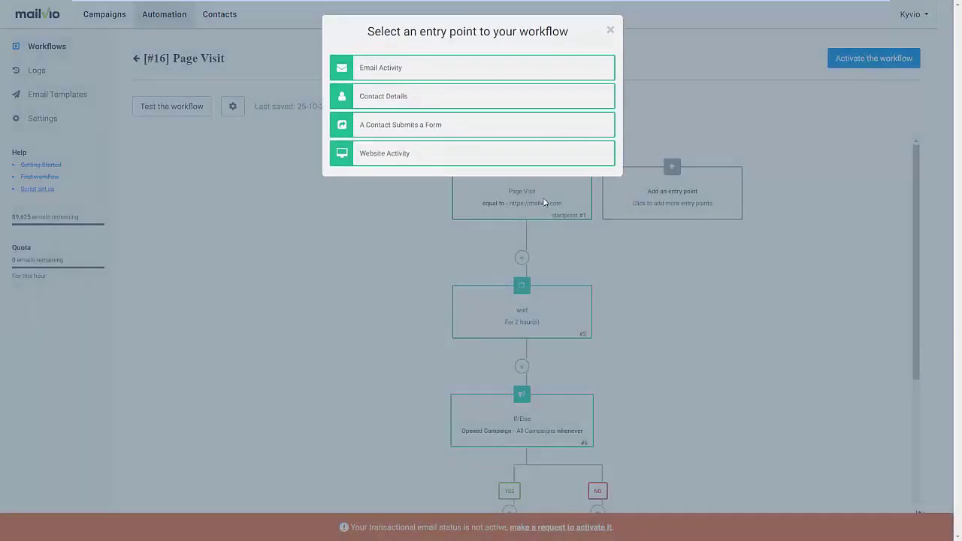
{"action": "left_click", "coordinate": [610, 29]}
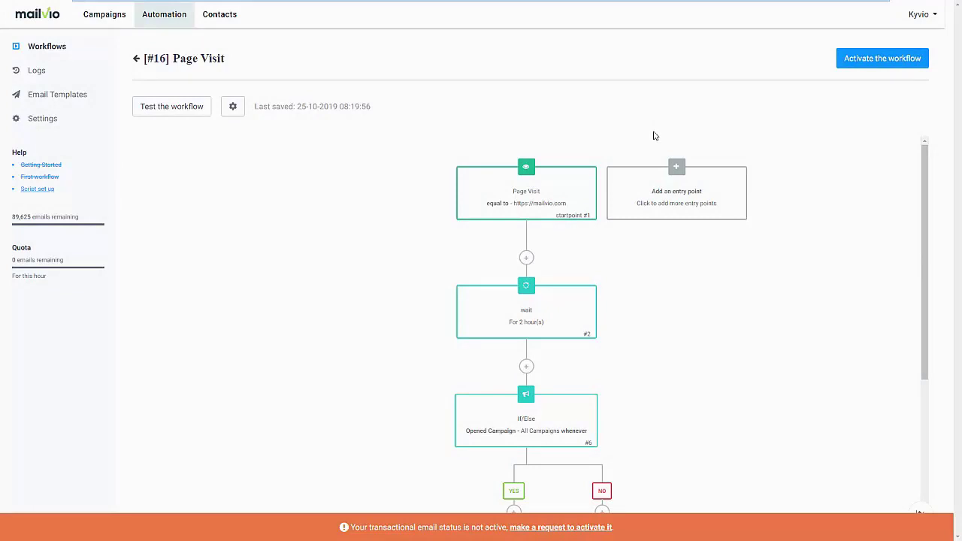
Leave the workflow inactive and start a regular campaign named Live Demo with the subject line "This is a live demo"
{"action": "left_click", "coordinate": [103, 18]}
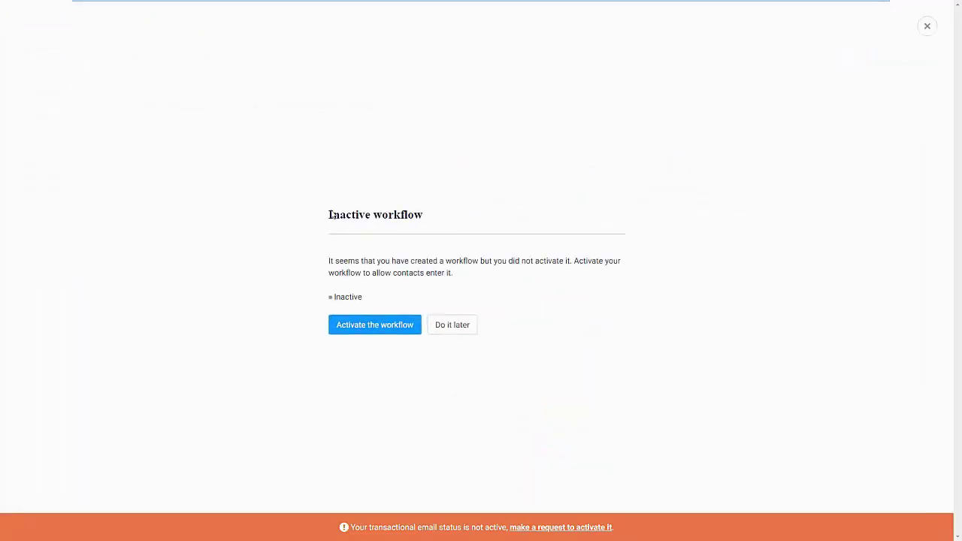
{"action": "left_click", "coordinate": [439, 331]}
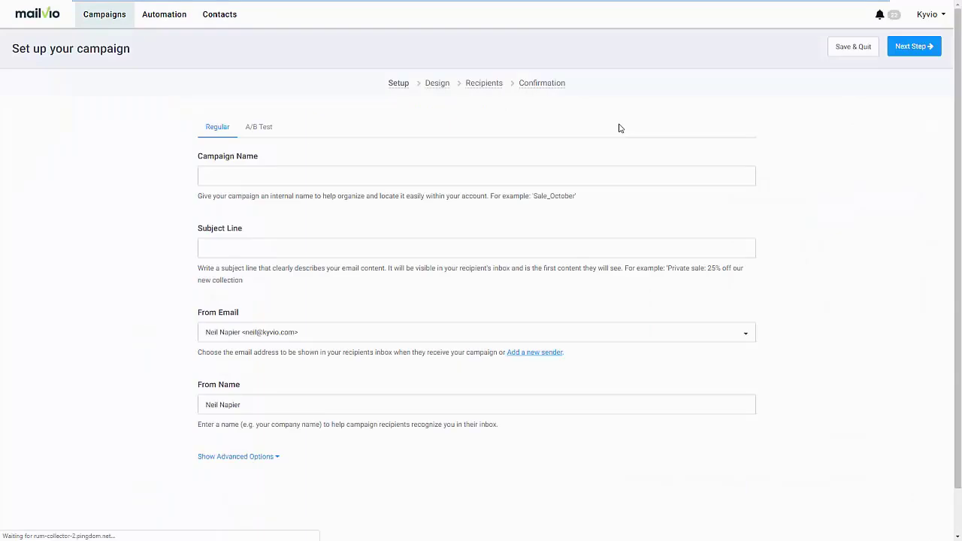
{"action": "left_click", "coordinate": [287, 181]}
{"action": "type", "text": "Live Demo"}
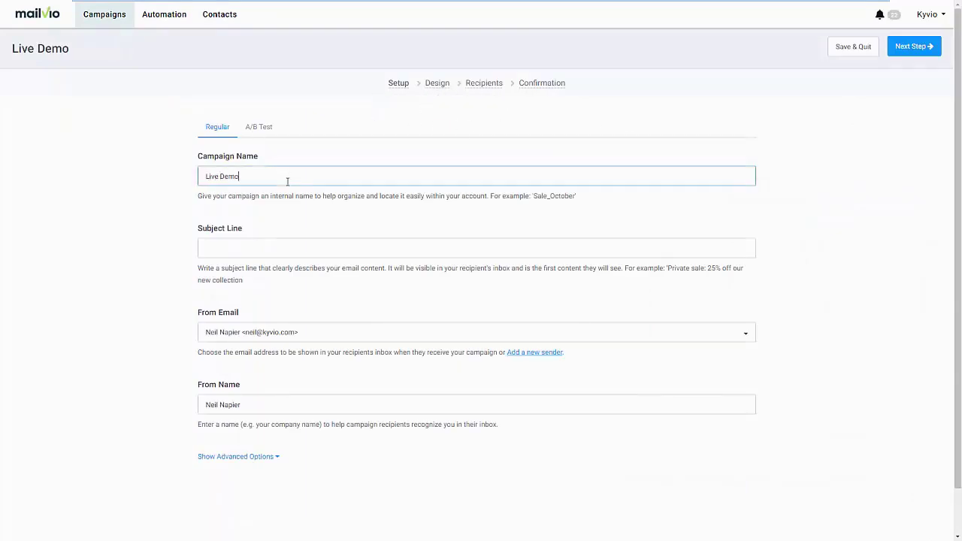
{"action": "key", "text": "Tab"}
{"action": "type", "text": "This i"}
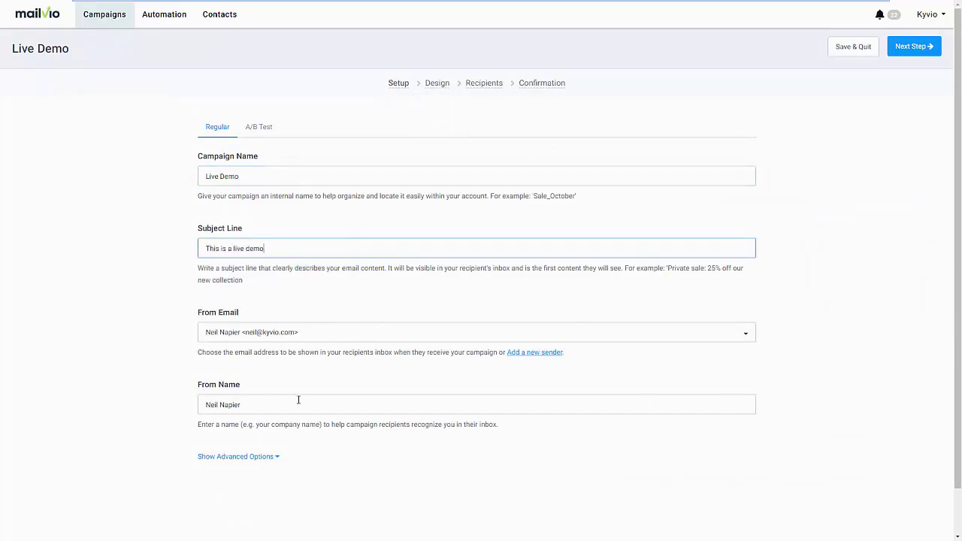
Show the campaign's advanced setup options and look through them
{"action": "left_click", "coordinate": [251, 456]}
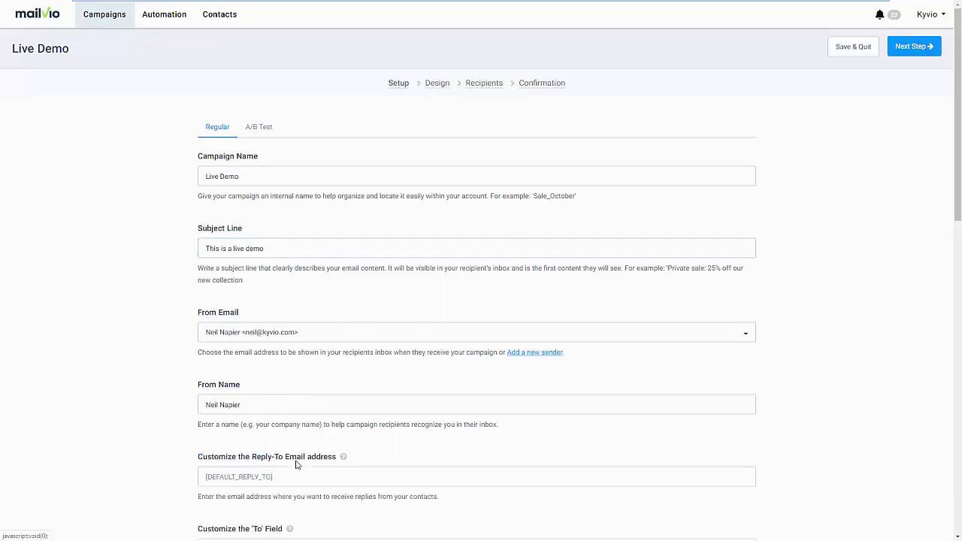
{"action": "scroll", "coordinate": [293, 462], "scroll_direction": "down", "scroll_amount": 1}
{"action": "scroll", "coordinate": [298, 462], "scroll_direction": "down", "scroll_amount": 2}
{"action": "scroll", "coordinate": [297, 466], "scroll_direction": "up", "scroll_amount": 3}
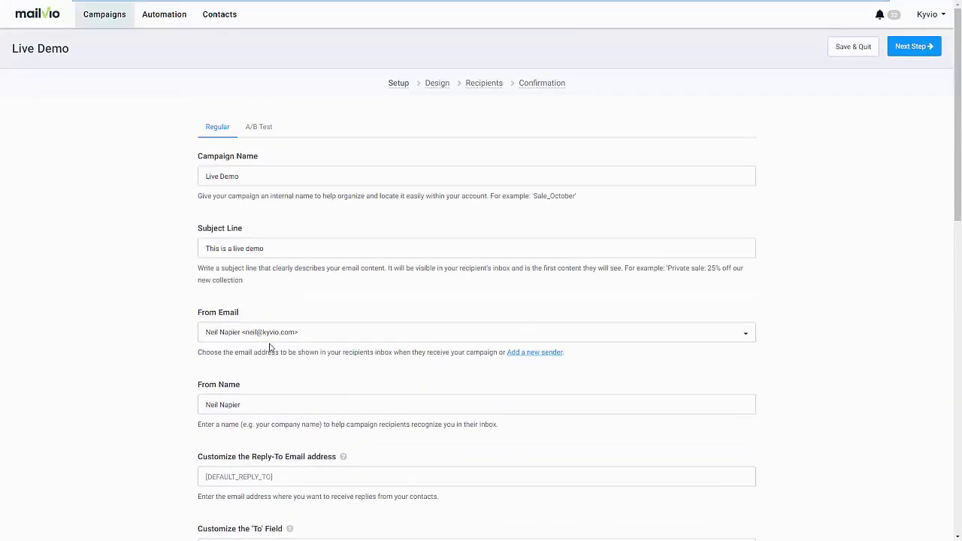
Switch the campaign to an A/B test with "This demo rocks!" as subject line B and proceed to the design stage
{"action": "left_click", "coordinate": [266, 138]}
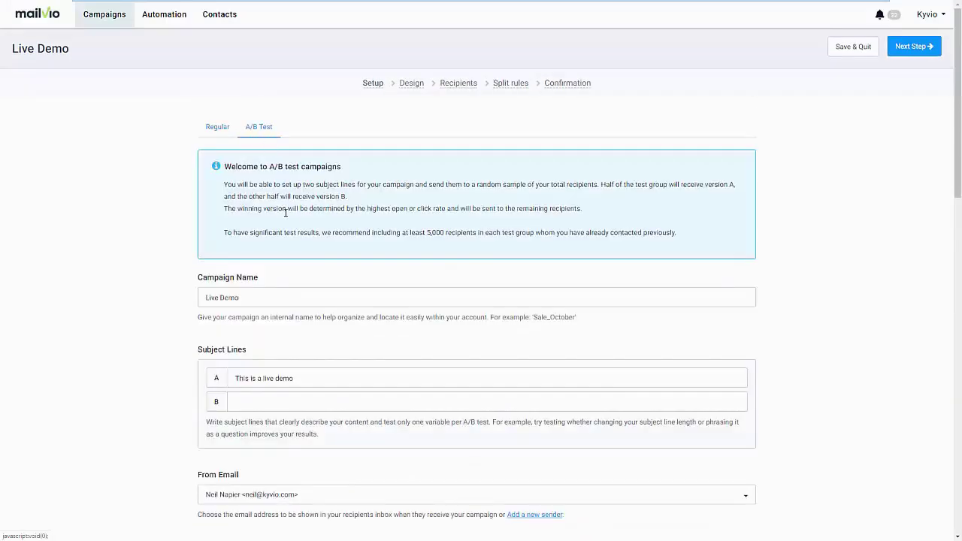
{"action": "left_click", "coordinate": [276, 394]}
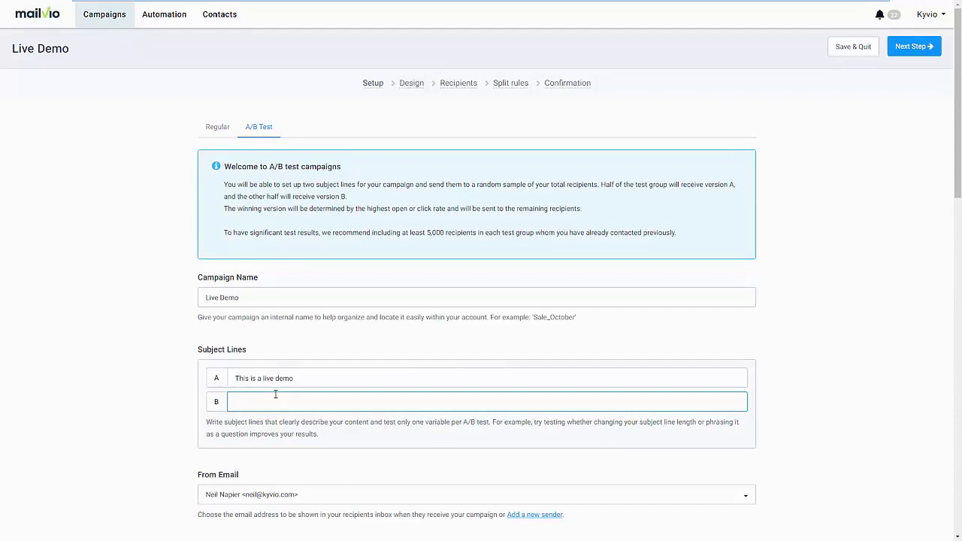
{"action": "type", "text": "This demo rocks!"}
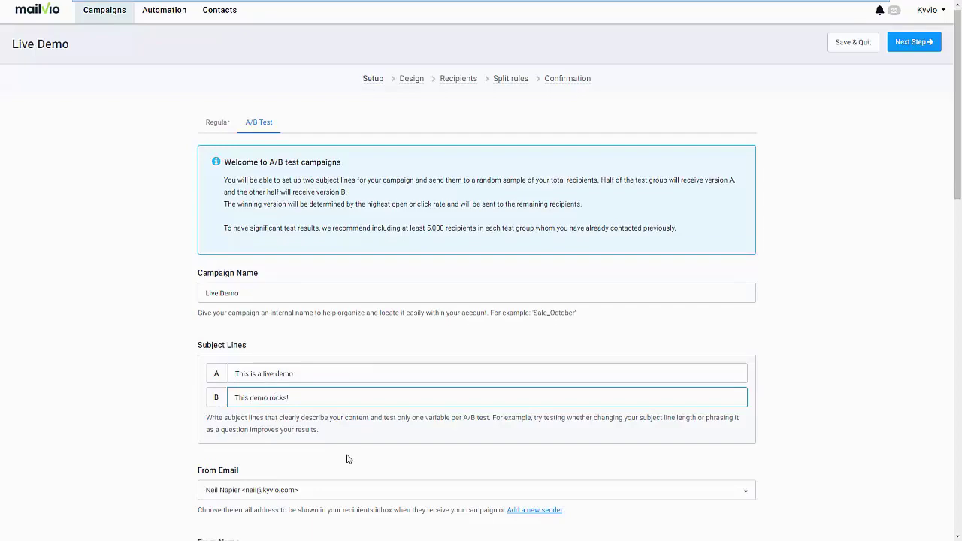
{"action": "scroll", "coordinate": [346, 456], "scroll_direction": "down", "scroll_amount": 3}
{"action": "scroll", "coordinate": [637, 348], "scroll_direction": "up", "scroll_amount": 2}
{"action": "scroll", "coordinate": [636, 348], "scroll_direction": "up", "scroll_amount": 1}
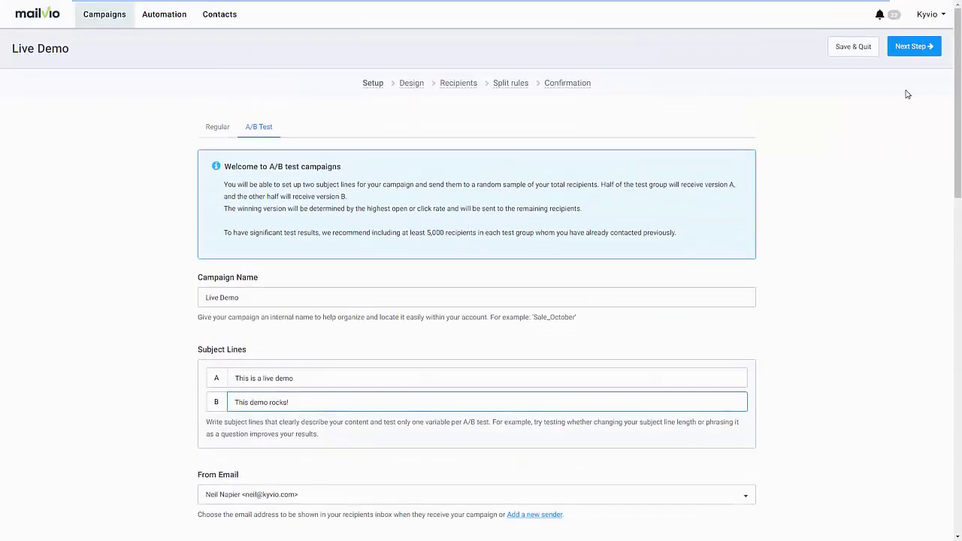
{"action": "key", "text": "Return"}
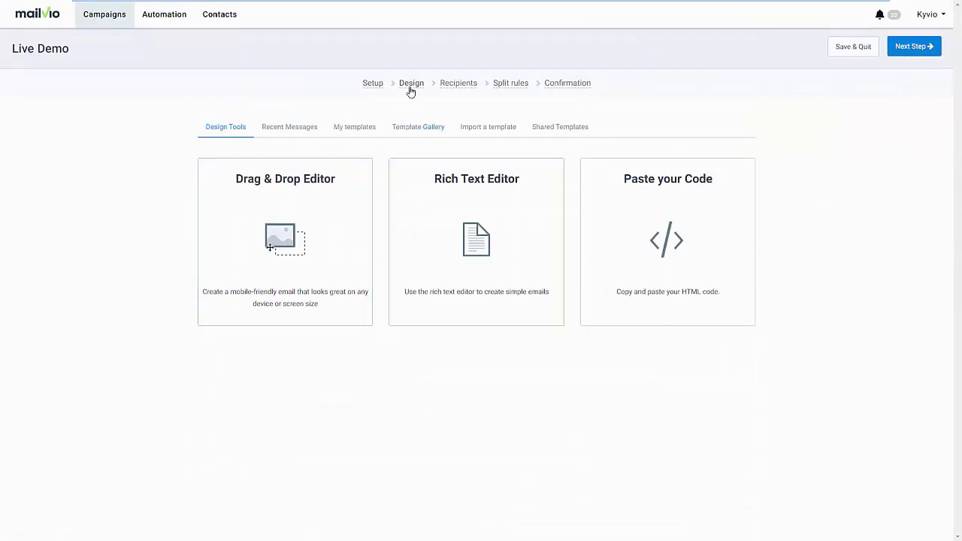
Browse the template gallery to examine the available newsletter, holiday greeting, sale and contest email designs
{"action": "left_click", "coordinate": [440, 134]}
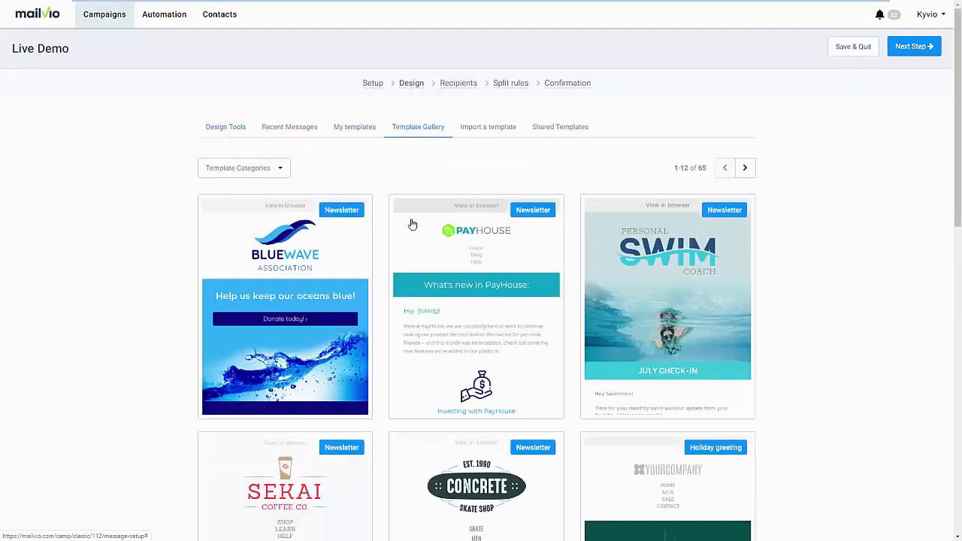
{"action": "scroll", "coordinate": [384, 311], "scroll_direction": "down", "scroll_amount": 2}
{"action": "scroll", "coordinate": [380, 322], "scroll_direction": "down", "scroll_amount": 5}
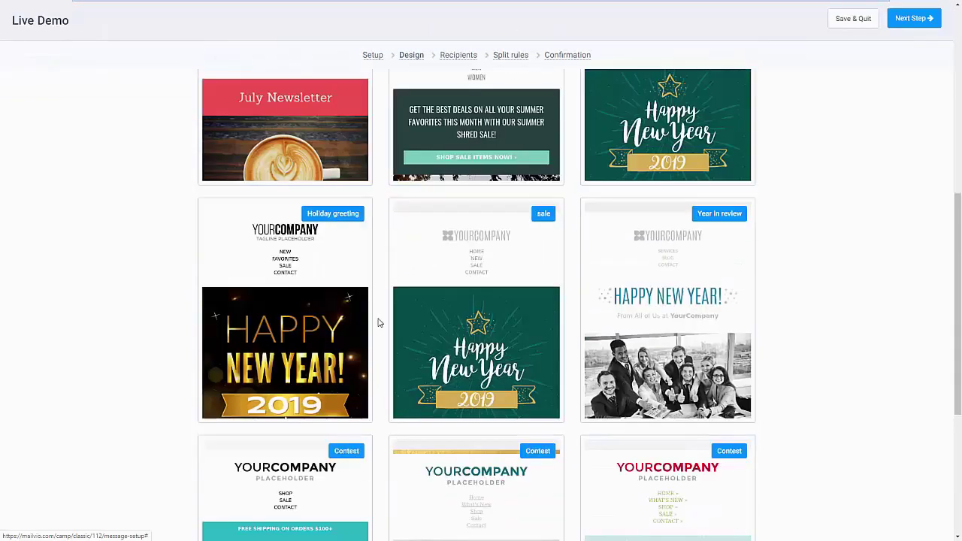
{"action": "scroll", "coordinate": [379, 322], "scroll_direction": "up", "scroll_amount": 4}
{"action": "scroll", "coordinate": [378, 323], "scroll_direction": "down", "scroll_amount": 7}
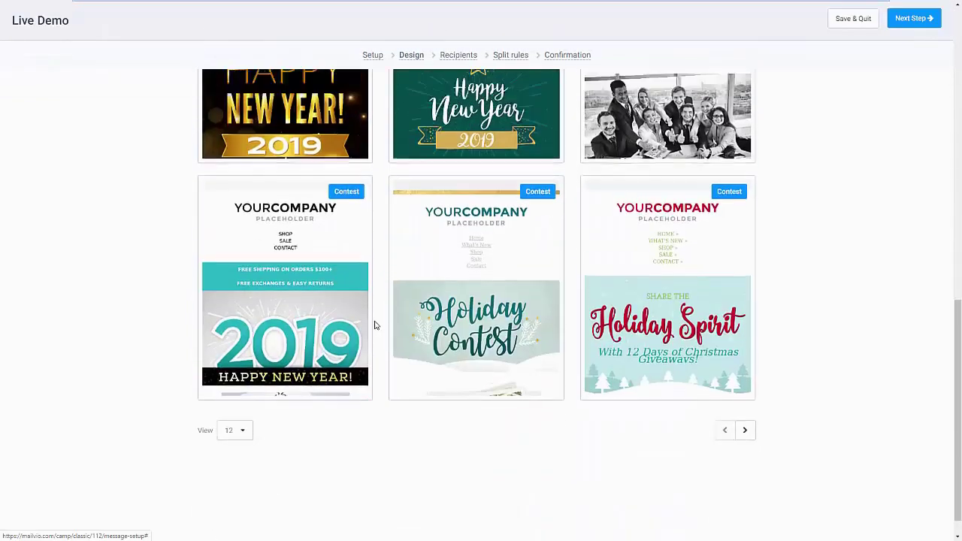
{"action": "scroll", "coordinate": [375, 323], "scroll_direction": "up", "scroll_amount": 10}
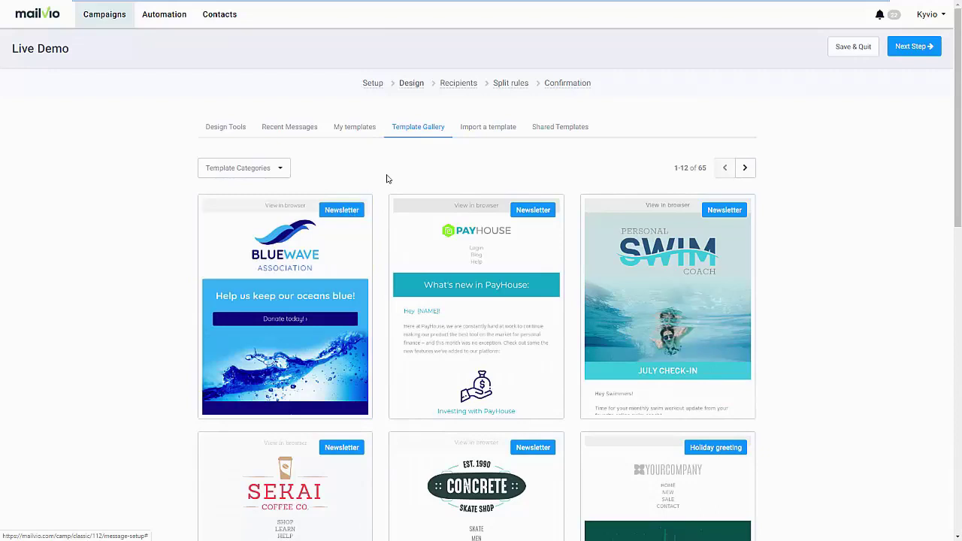
{"action": "left_click", "coordinate": [247, 137]}
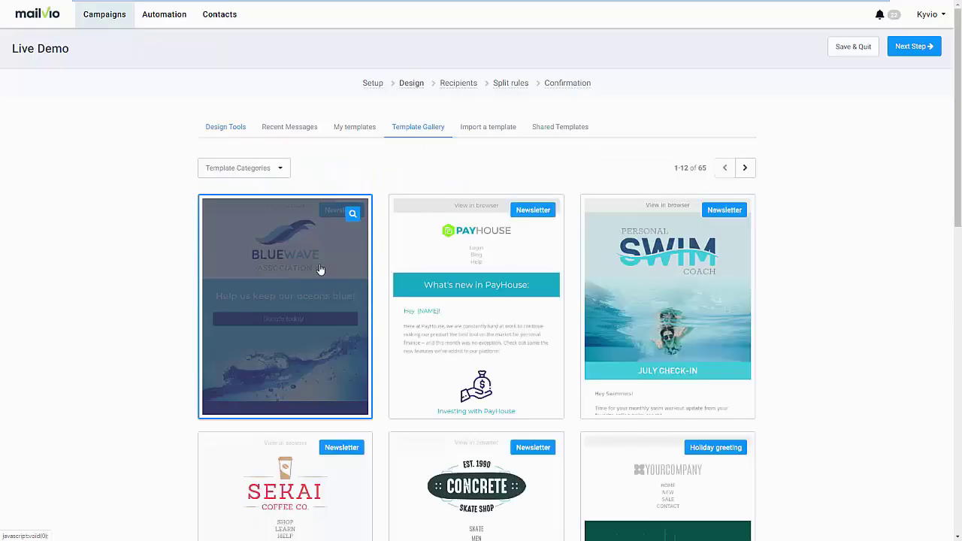
{"action": "scroll", "coordinate": [193, 365], "scroll_direction": "down", "scroll_amount": 3}
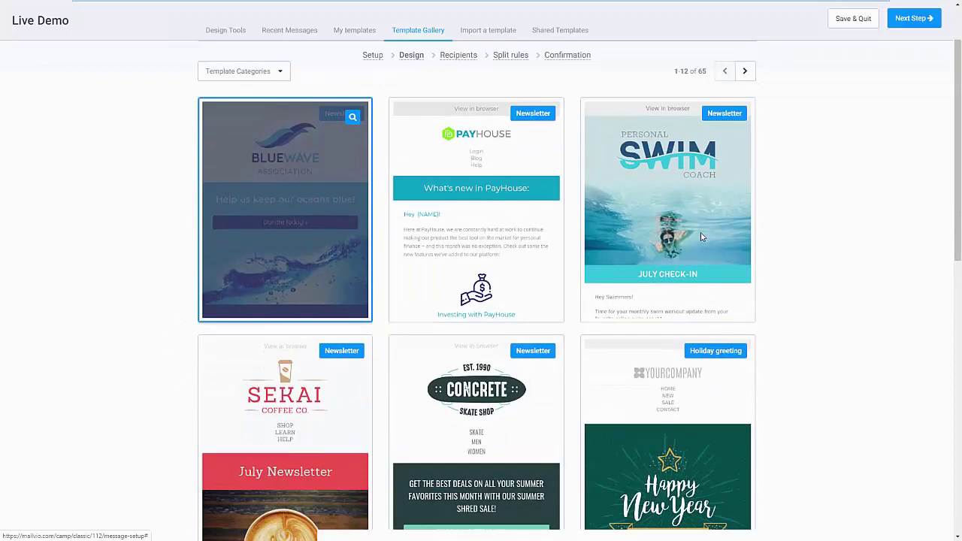
{"action": "scroll", "coordinate": [714, 210], "scroll_direction": "up", "scroll_amount": 2}
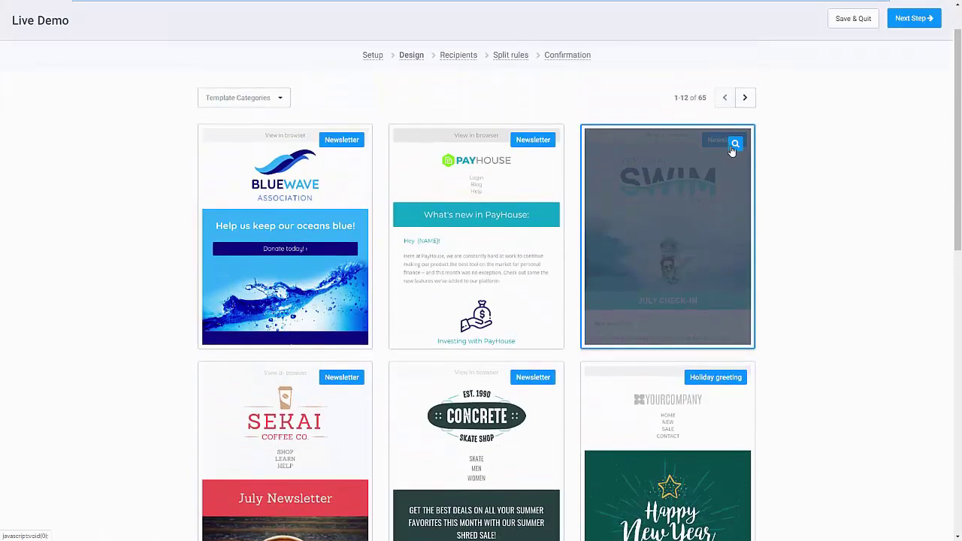
Preview the Personal Swim Coach newsletter template and open it in the email editor
{"action": "left_click", "coordinate": [734, 146]}
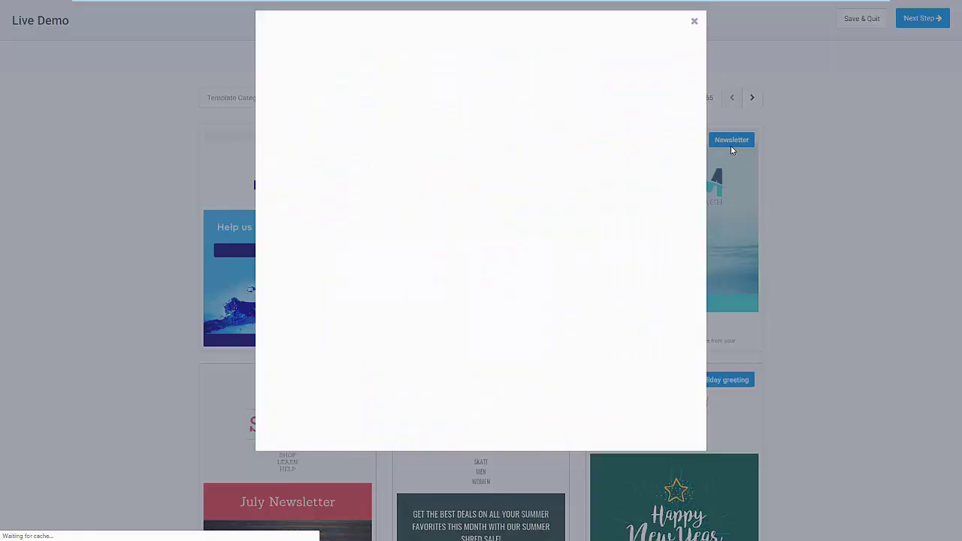
{"action": "scroll", "coordinate": [633, 233], "scroll_direction": "down", "scroll_amount": 3}
{"action": "scroll", "coordinate": [633, 236], "scroll_direction": "down", "scroll_amount": 10}
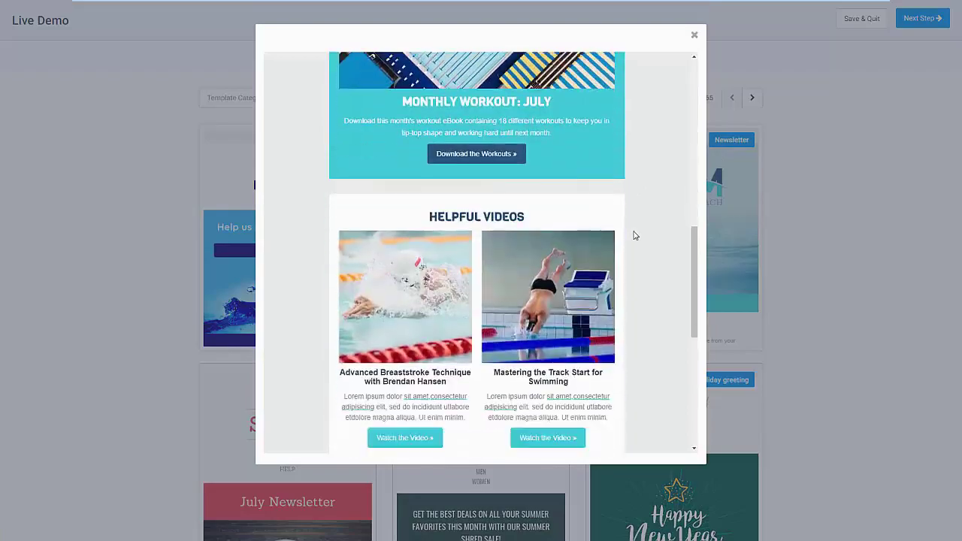
{"action": "left_click", "coordinate": [747, 212]}
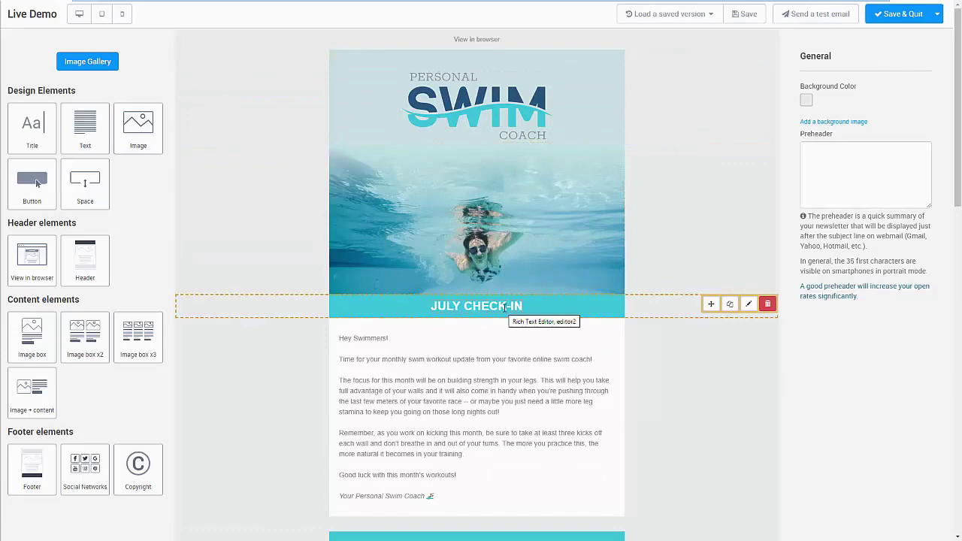
Review the swim newsletter's sections in the editor, save the design and check it in the campaign preview
{"action": "scroll", "coordinate": [492, 354], "scroll_direction": "down", "scroll_amount": 2}
{"action": "scroll", "coordinate": [469, 317], "scroll_direction": "down", "scroll_amount": 3}
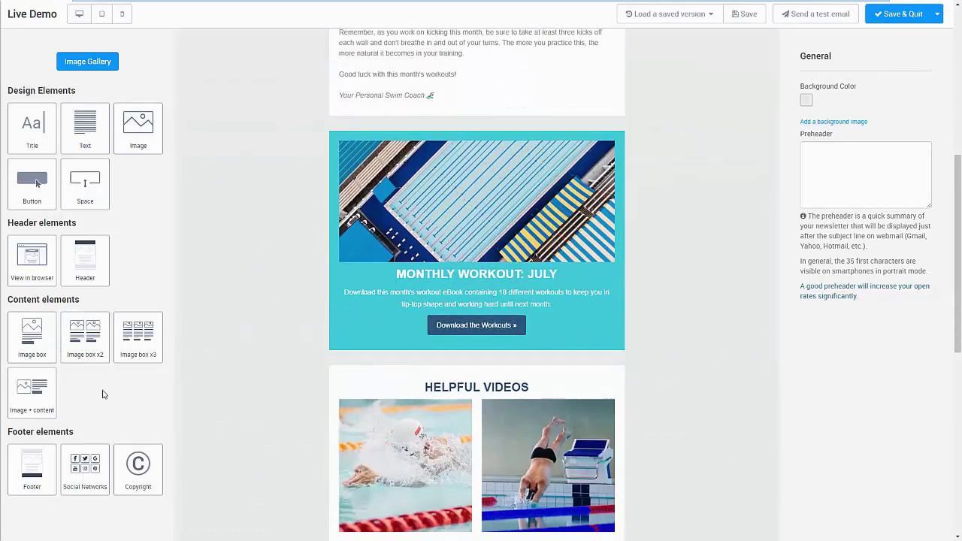
{"action": "scroll", "coordinate": [117, 402], "scroll_direction": "down", "scroll_amount": 1}
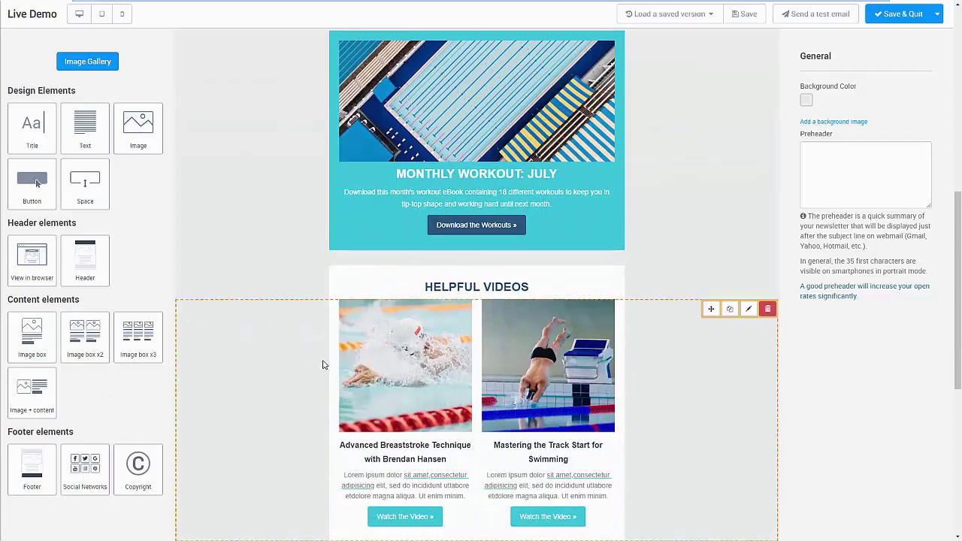
{"action": "scroll", "coordinate": [662, 202], "scroll_direction": "up", "scroll_amount": 3}
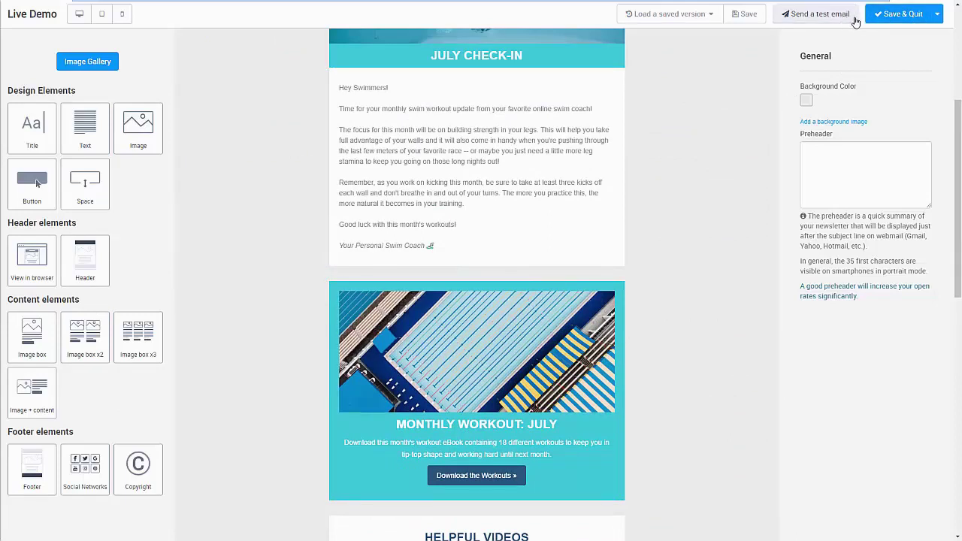
{"action": "left_click", "coordinate": [904, 18]}
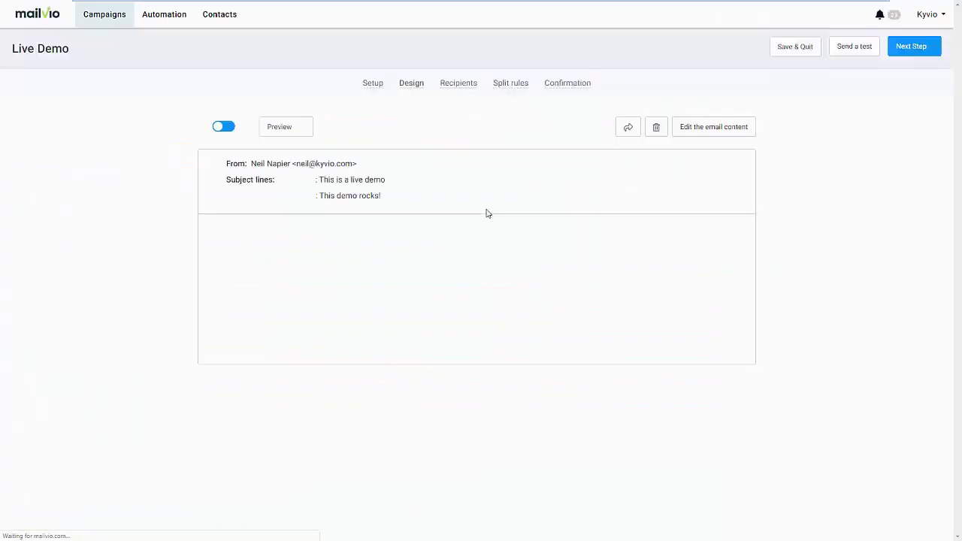
{"action": "scroll", "coordinate": [671, 280], "scroll_direction": "down", "scroll_amount": 1}
{"action": "scroll", "coordinate": [671, 280], "scroll_direction": "down", "scroll_amount": 15}
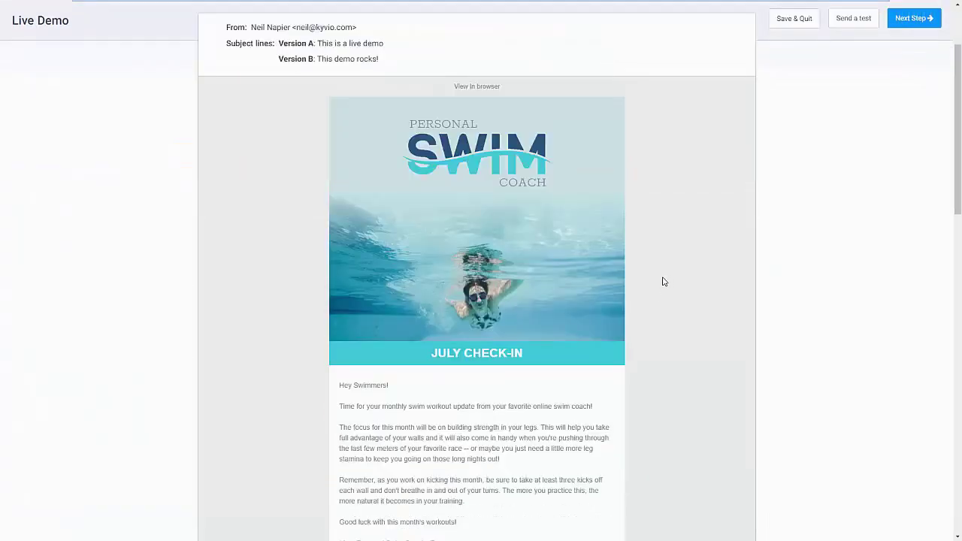
Check the campaign email in the mobile preview of the Design stage and examine the available preview options
{"action": "scroll", "coordinate": [652, 285], "scroll_direction": "up", "scroll_amount": 16}
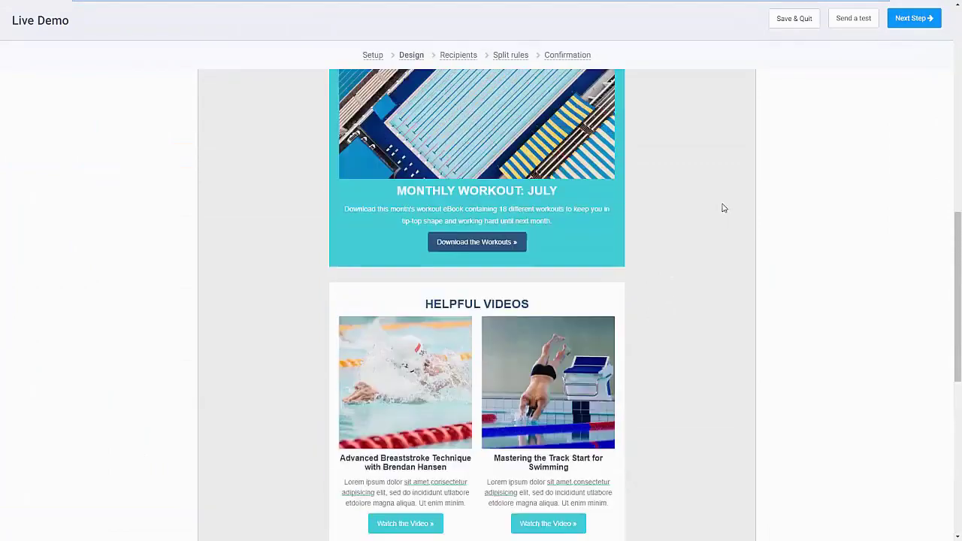
{"action": "left_click", "coordinate": [910, 50]}
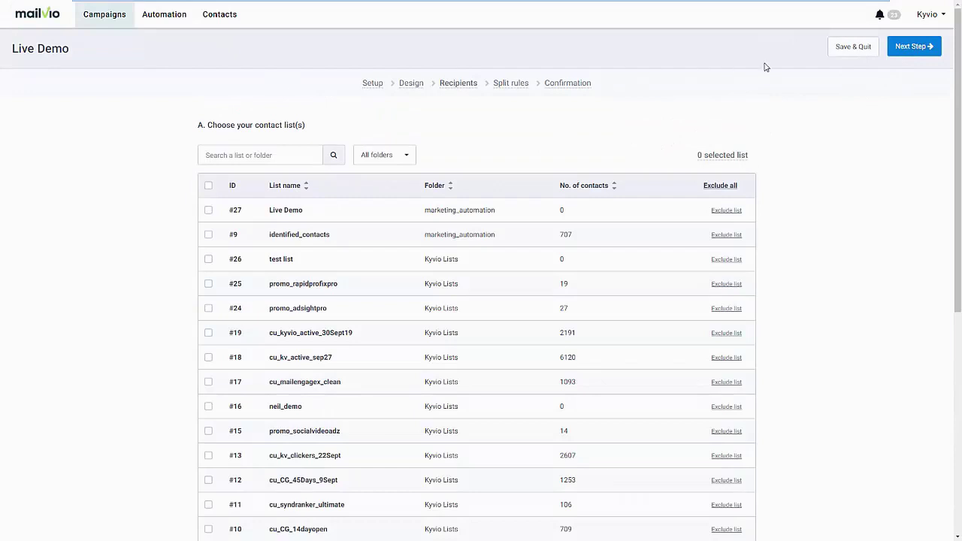
{"action": "mouse_move", "coordinate": [414, 87]}
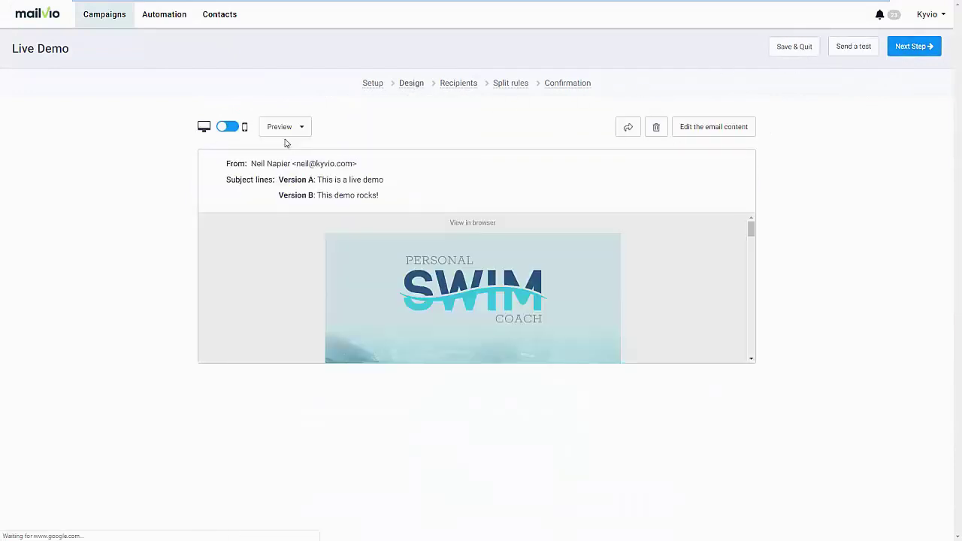
{"action": "left_click", "coordinate": [242, 130]}
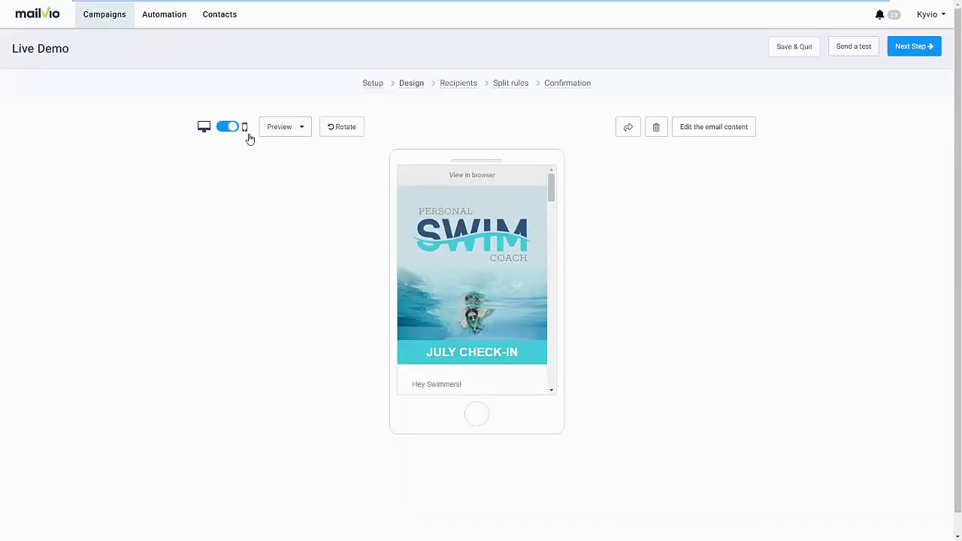
{"action": "scroll", "coordinate": [443, 298], "scroll_direction": "down", "scroll_amount": 5}
{"action": "scroll", "coordinate": [443, 298], "scroll_direction": "down", "scroll_amount": 3}
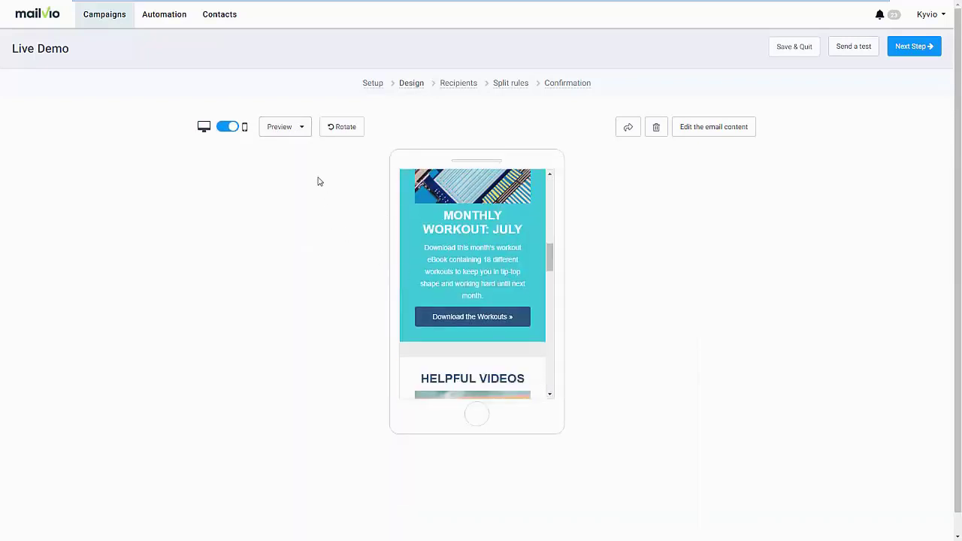
{"action": "left_click", "coordinate": [297, 129]}
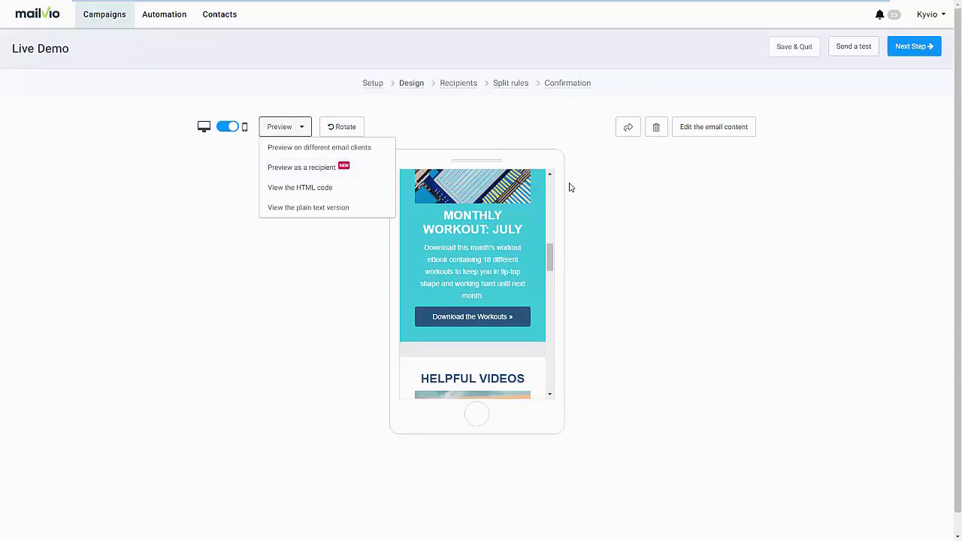
{"action": "left_click", "coordinate": [781, 125]}
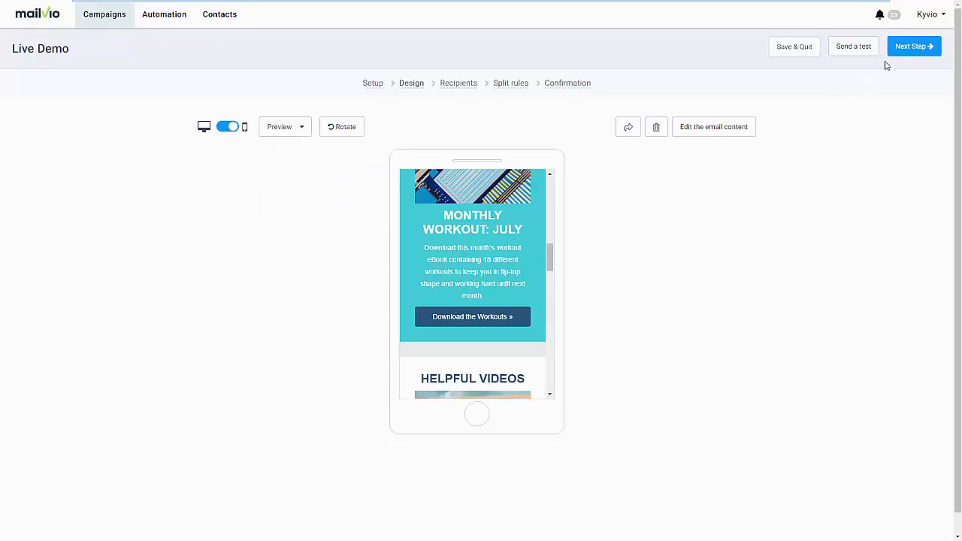
Select all contact lists as recipients, excluding cu_kv_active_sep27 and cu_kyvio_active_30Sept19
{"action": "left_click", "coordinate": [907, 47]}
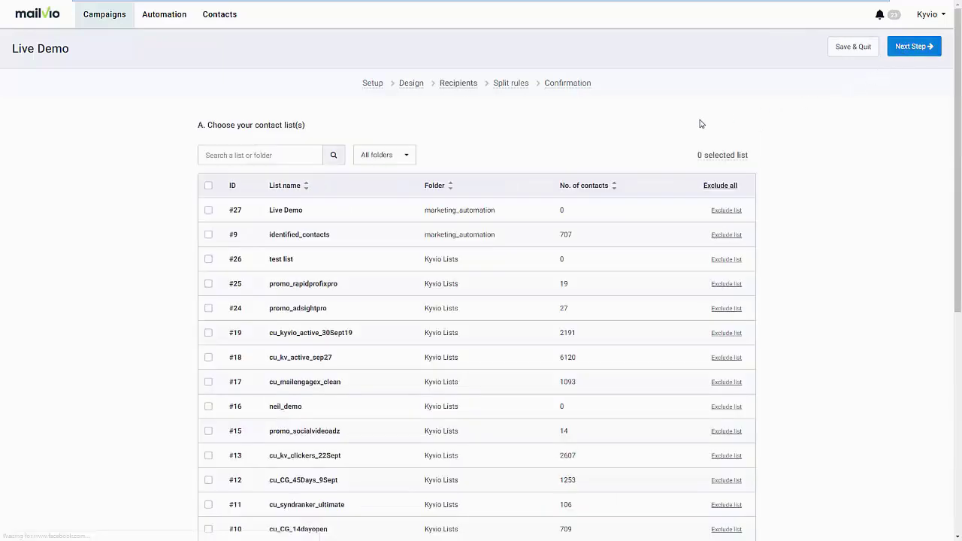
{"action": "left_click", "coordinate": [208, 185]}
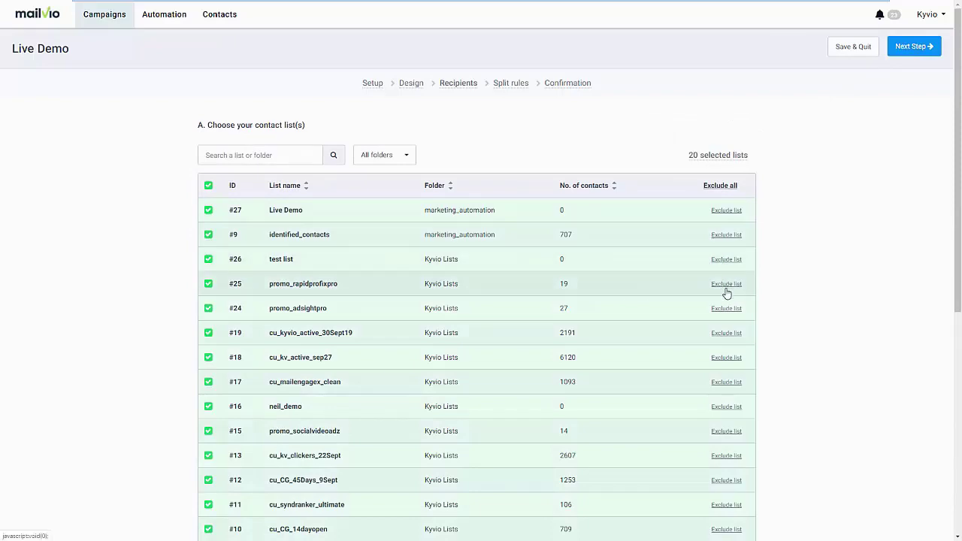
{"action": "left_click", "coordinate": [725, 358]}
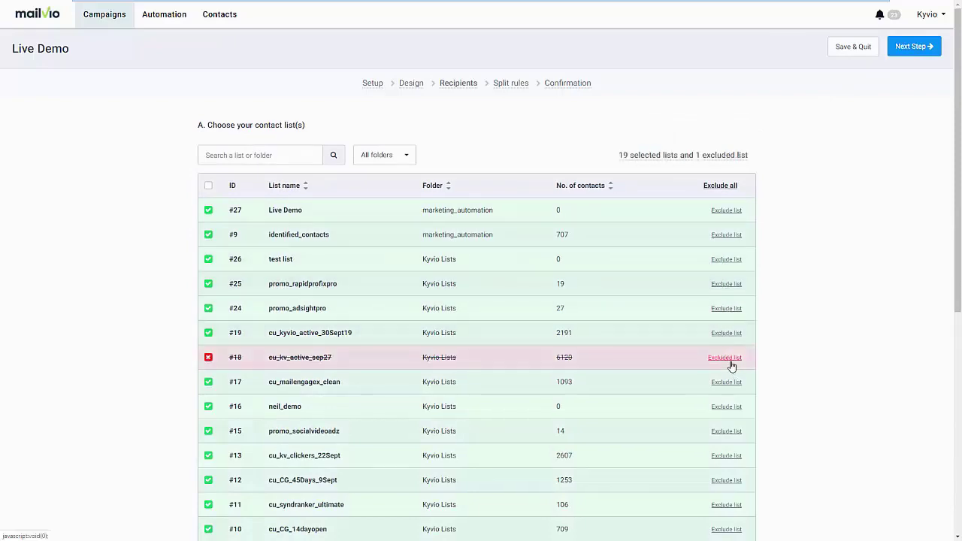
{"action": "left_click", "coordinate": [726, 332]}
Filter the selected lists to EMAIL Readers with unique openings for all campaigns, whenever, and update the recipient count
{"action": "scroll", "coordinate": [808, 346], "scroll_direction": "down", "scroll_amount": 5}
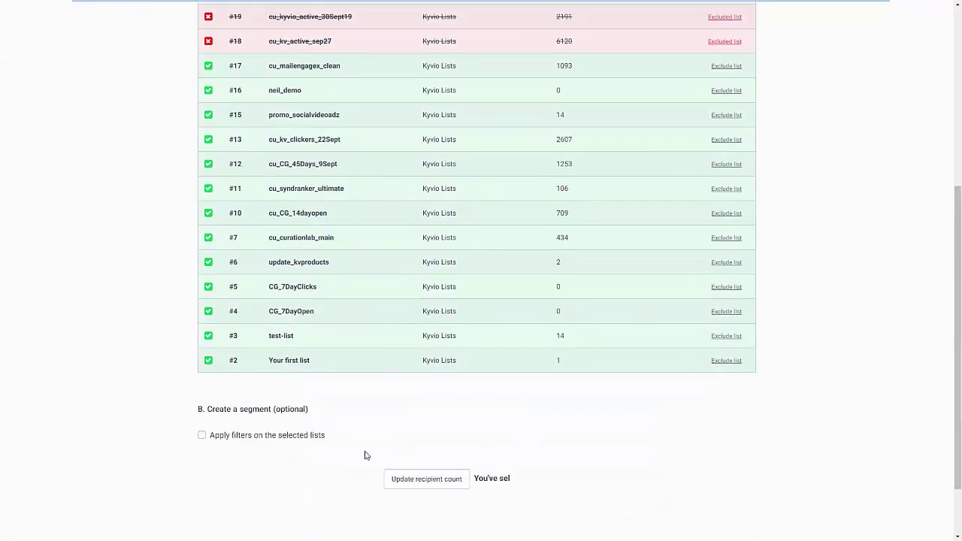
{"action": "scroll", "coordinate": [399, 458], "scroll_direction": "down", "scroll_amount": 1}
{"action": "left_click", "coordinate": [432, 413]}
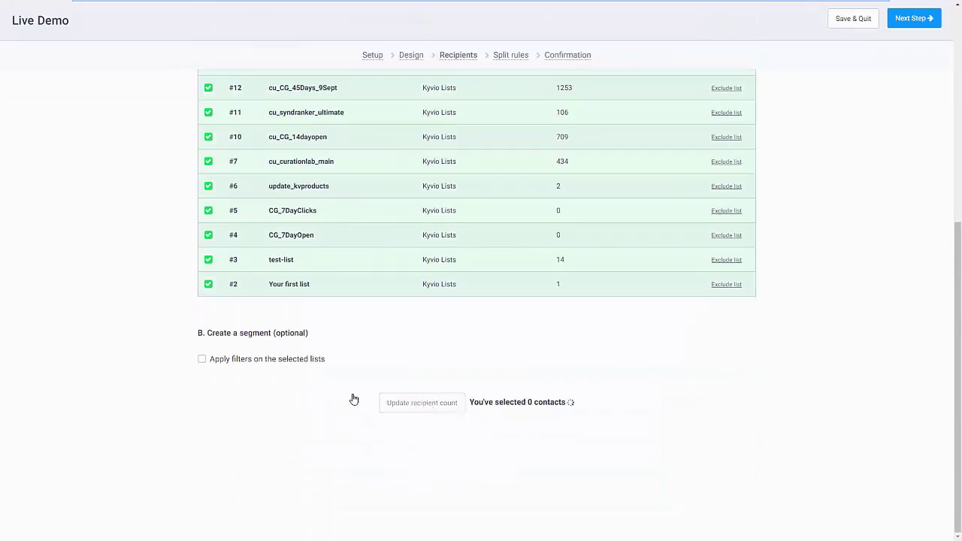
{"action": "left_click", "coordinate": [275, 362]}
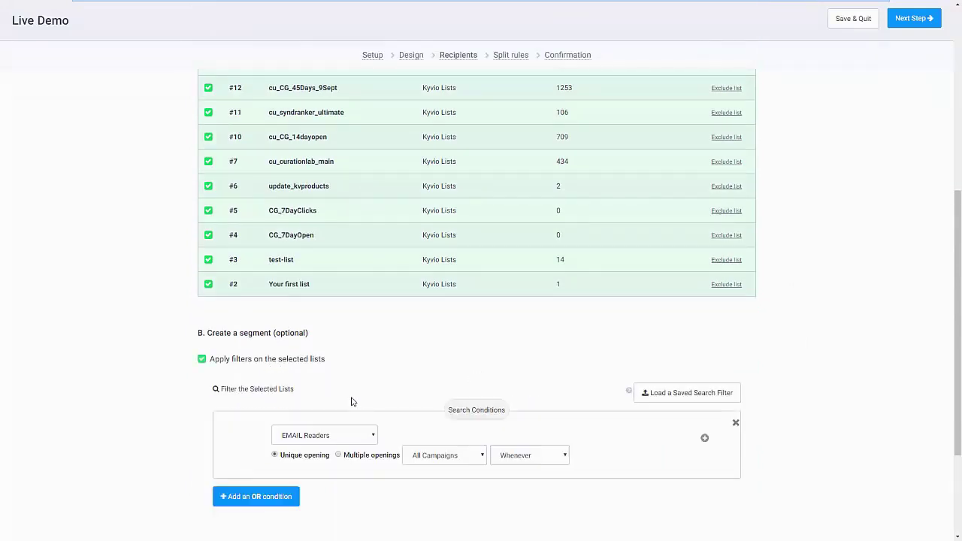
{"action": "scroll", "coordinate": [391, 417], "scroll_direction": "down", "scroll_amount": 2}
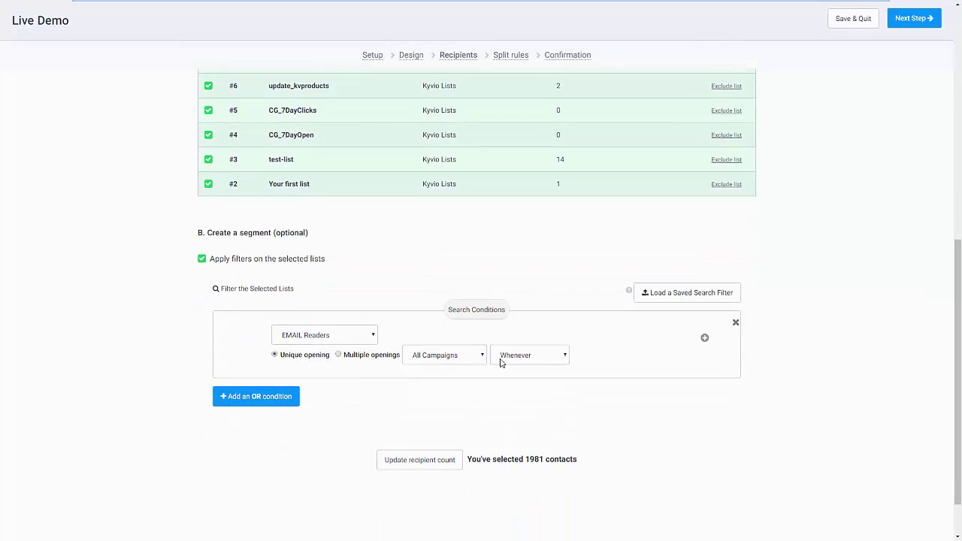
{"action": "left_click", "coordinate": [425, 461]}
{"action": "scroll", "coordinate": [647, 385], "scroll_direction": "up", "scroll_amount": 10}
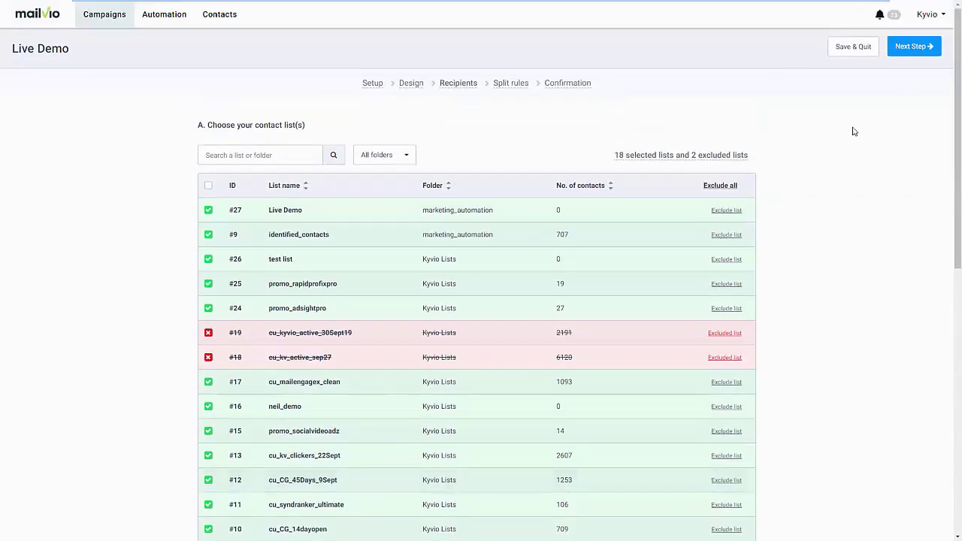
Set the split rules to 31% per test version, click rate as winning metric and a 2-hour test, and proceed to confirmation
{"action": "left_click", "coordinate": [910, 48]}
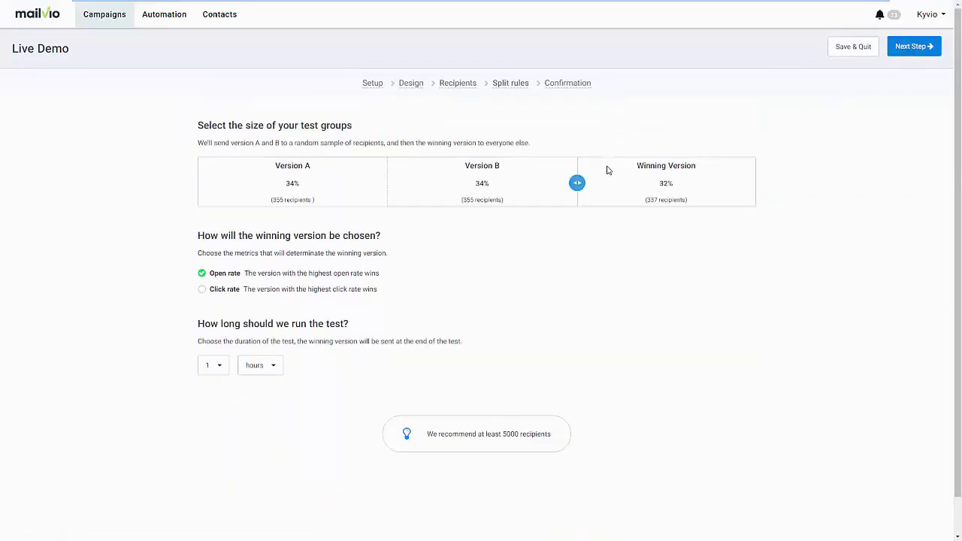
{"action": "left_click_drag", "start_coordinate": [576, 183], "coordinate": [543, 184]}
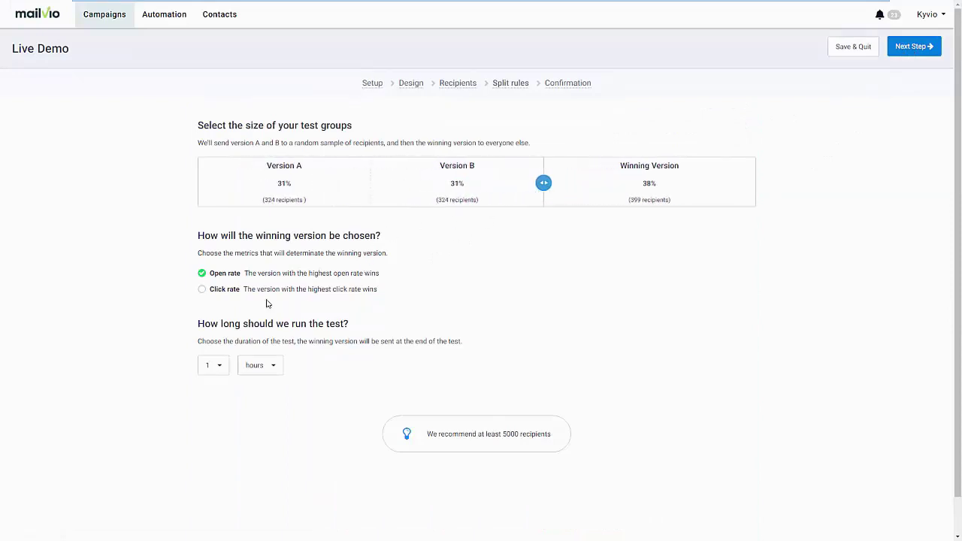
{"action": "left_click", "coordinate": [203, 292]}
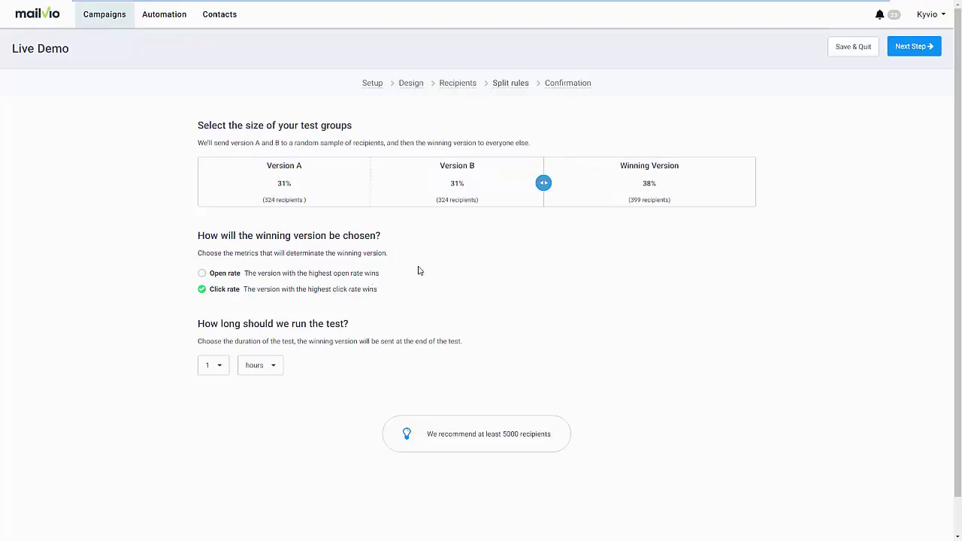
{"action": "left_click", "coordinate": [211, 369]}
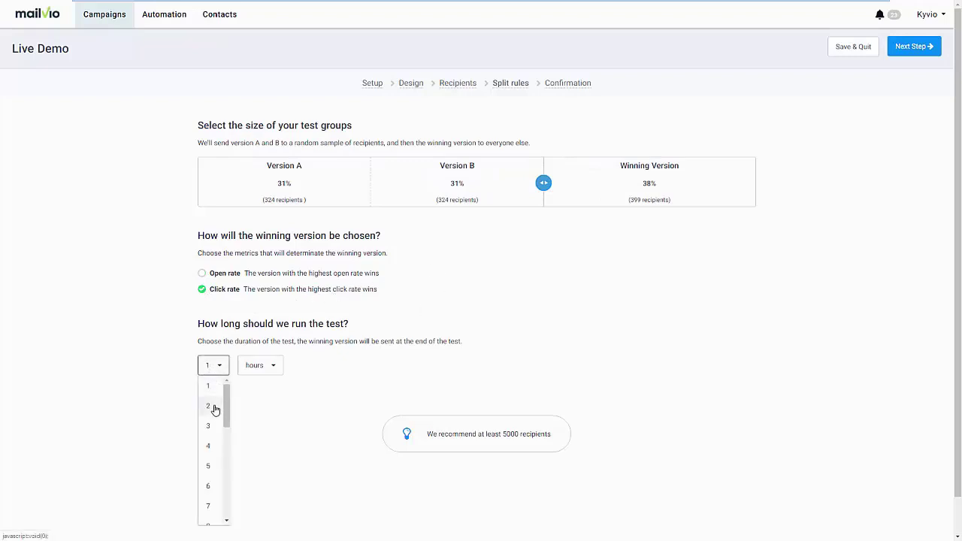
{"action": "left_click", "coordinate": [214, 407]}
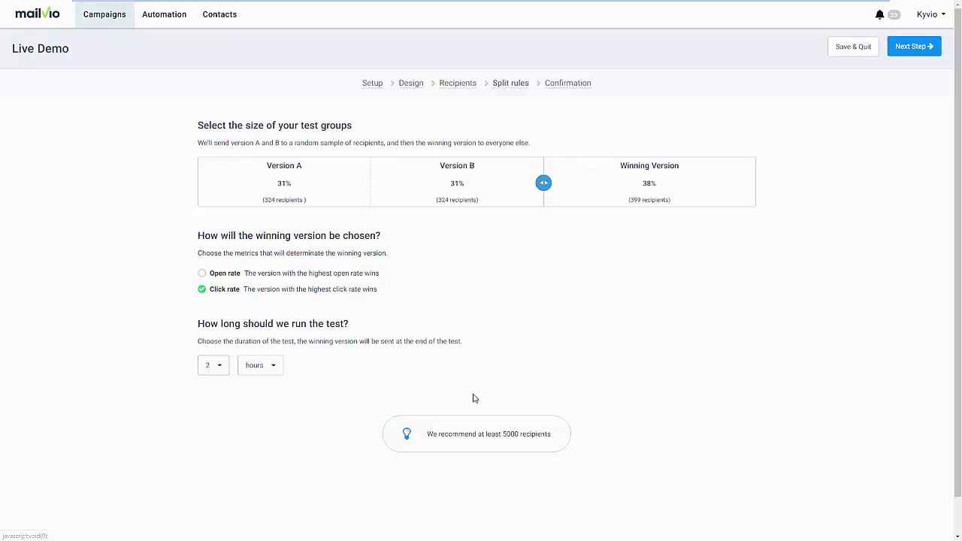
{"action": "left_click", "coordinate": [910, 54]}
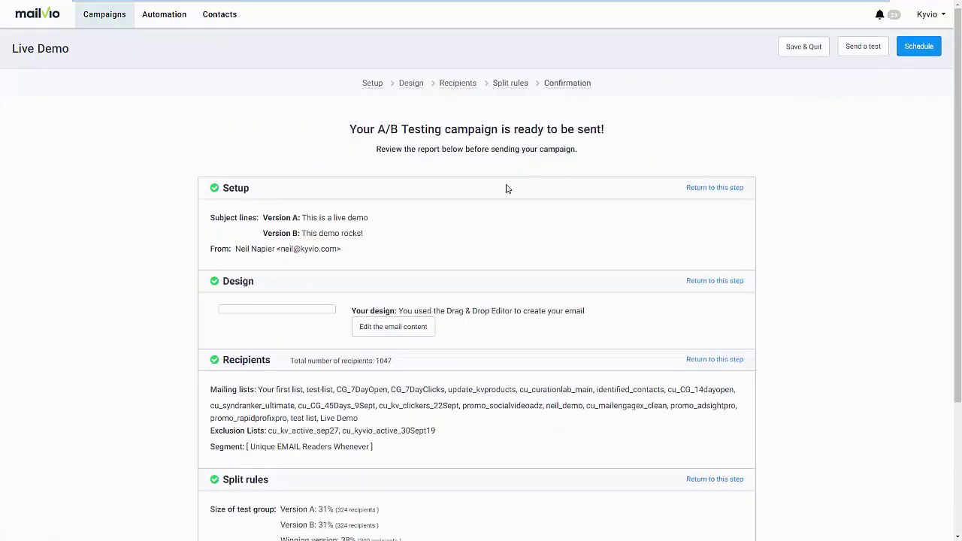
Examine the campaign's scheduling options, close them without confirming and return to the email campaigns overview
{"action": "left_click", "coordinate": [915, 53]}
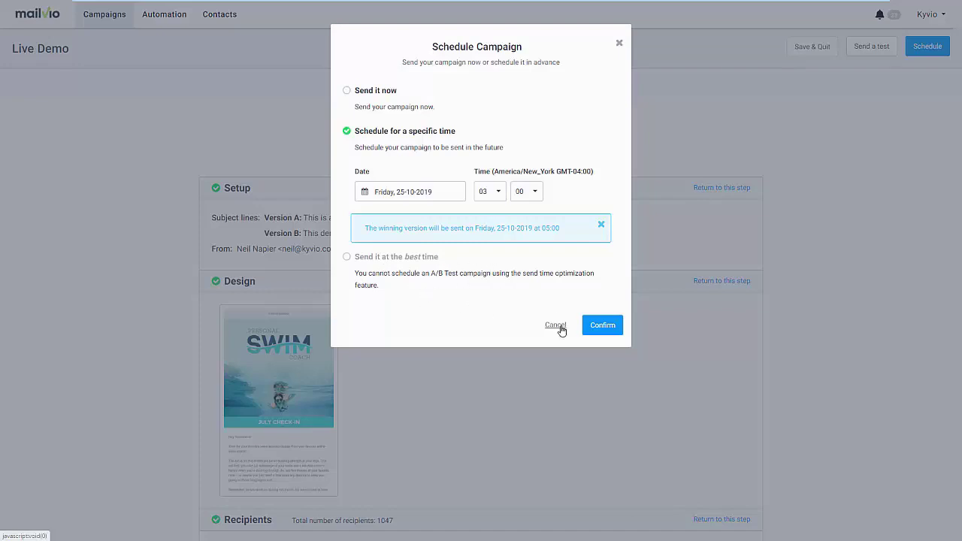
{"action": "left_click", "coordinate": [779, 296]}
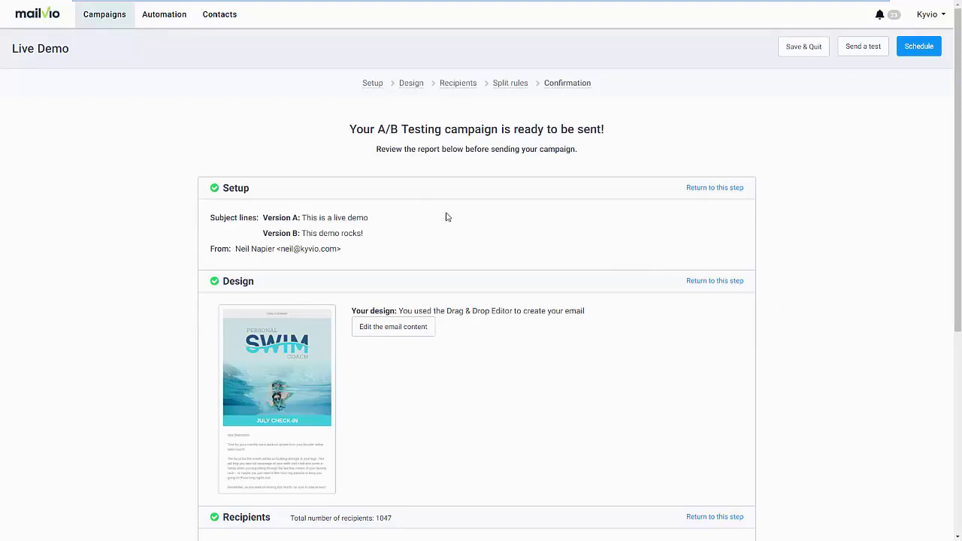
{"action": "left_click", "coordinate": [116, 27]}
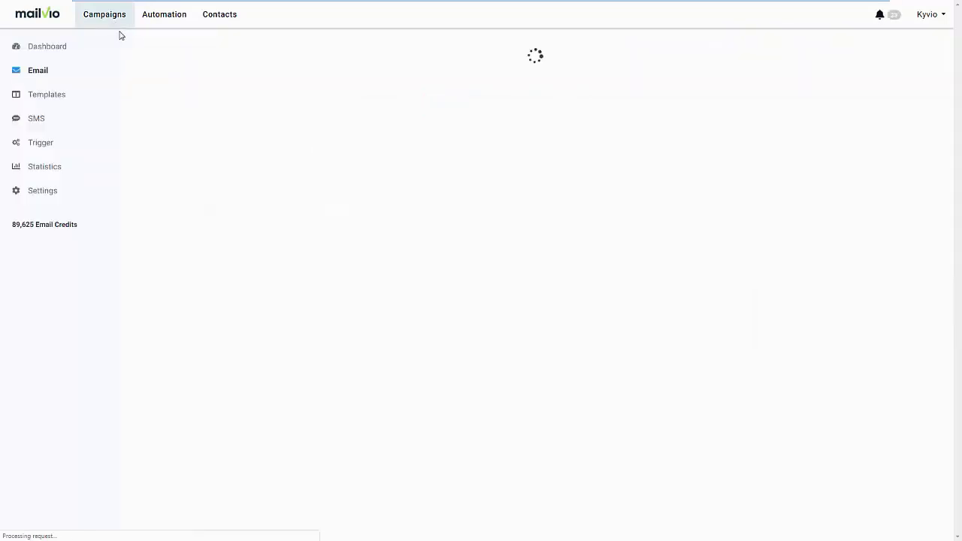